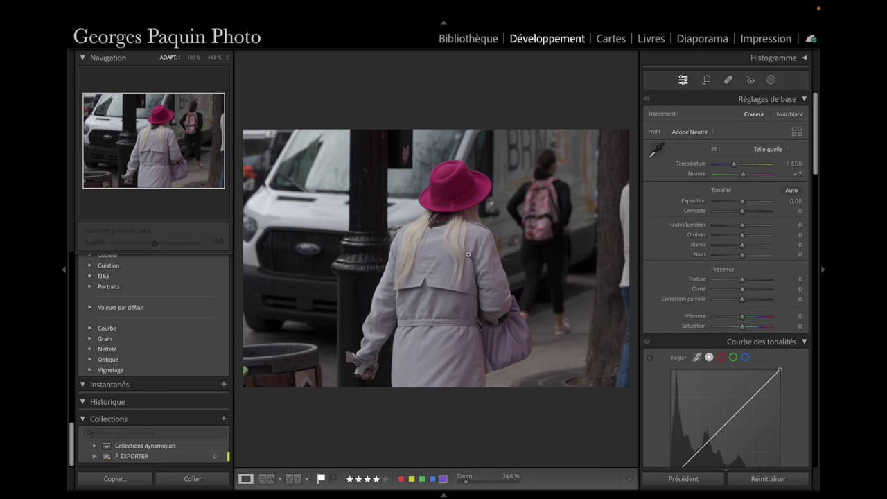
Step: Scroll the Develop panel down to the Tone Curve section of the unedited street photo
{"action": "scroll", "coordinate": [670, 254], "scroll_direction": "down", "scroll_amount": 5}
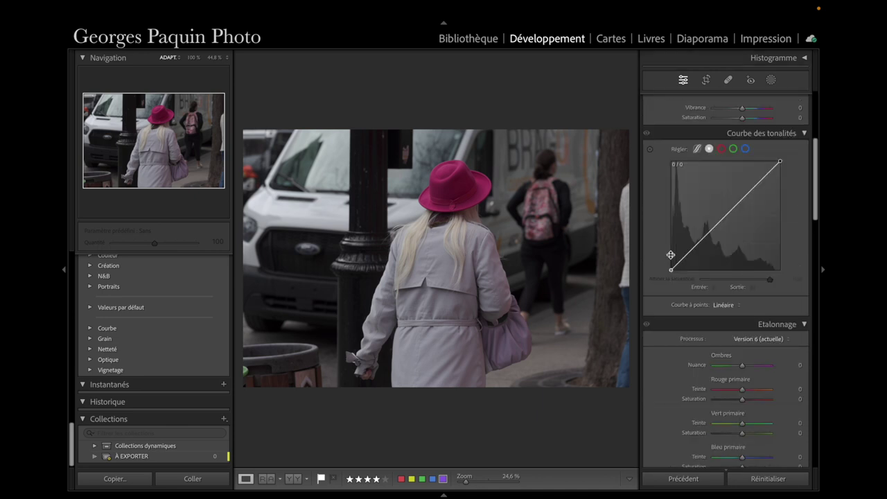
Step: Make an S point curve: drop a shadow point and raise a highlight point to 171/182
{"action": "scroll", "coordinate": [671, 255], "scroll_direction": "up", "scroll_amount": 1}
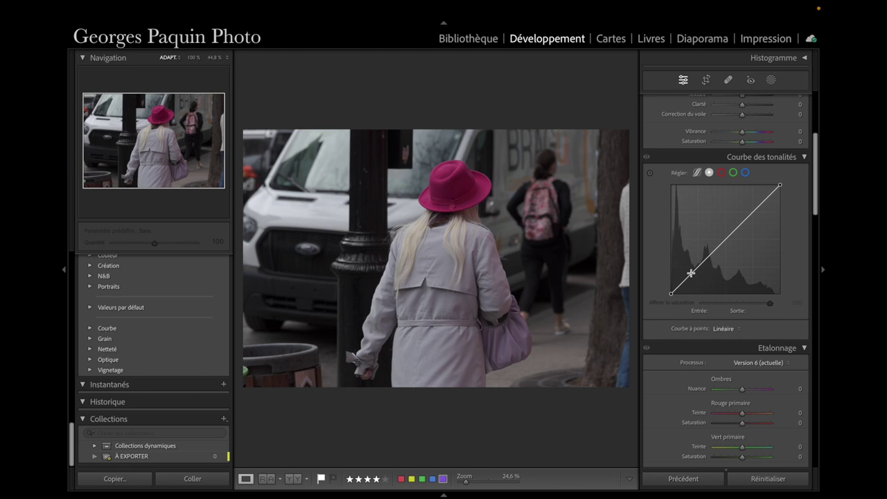
{"action": "left_click_drag", "start_coordinate": [698, 267], "coordinate": [699, 272]}
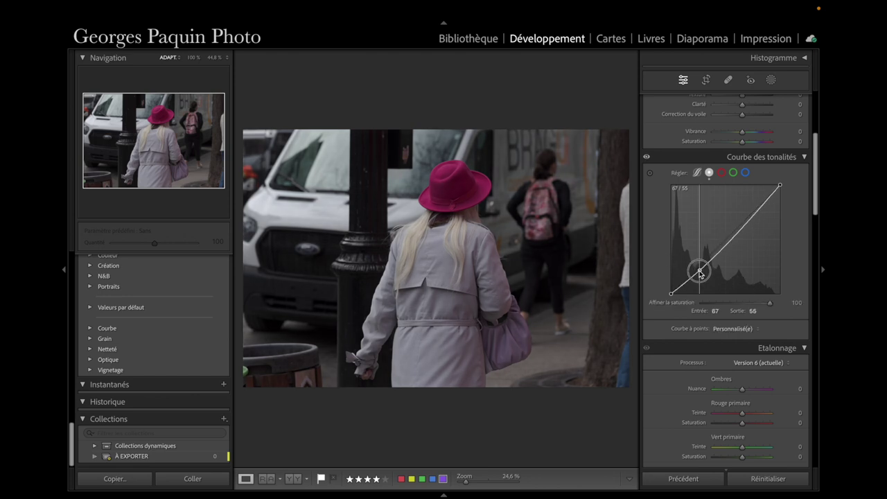
{"action": "left_click_drag", "start_coordinate": [742, 232], "coordinate": [745, 217]}
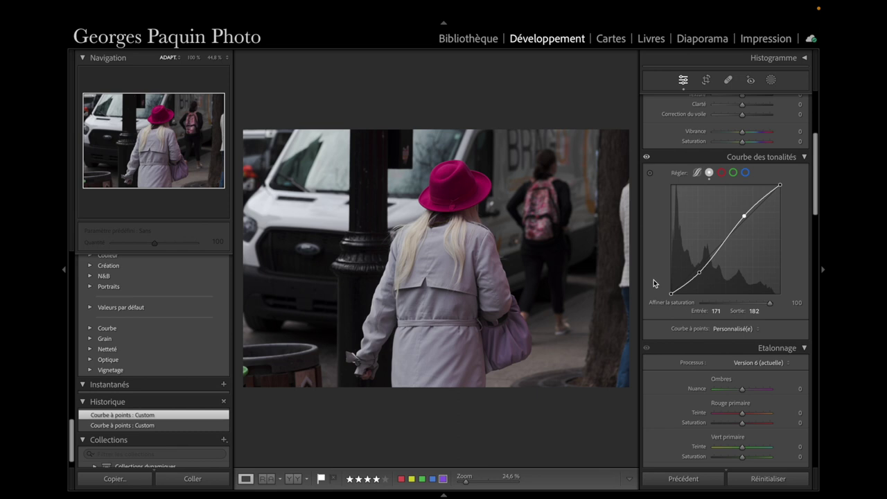
{"action": "scroll", "coordinate": [653, 281], "scroll_direction": "up", "scroll_amount": 5}
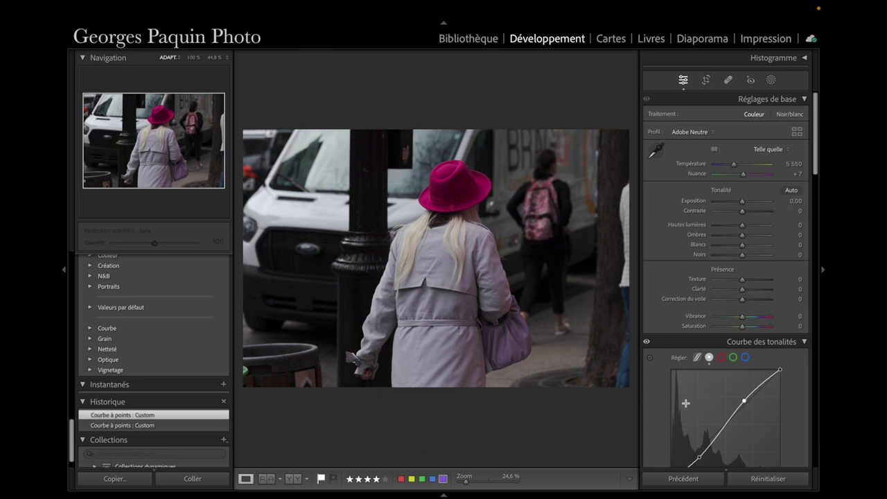
Step: Set the Basic sliders to blacks −15, highlights −36 and contrast +12
{"action": "scroll", "coordinate": [673, 327], "scroll_direction": "down", "scroll_amount": 1}
{"action": "scroll", "coordinate": [673, 327], "scroll_direction": "down", "scroll_amount": 1}
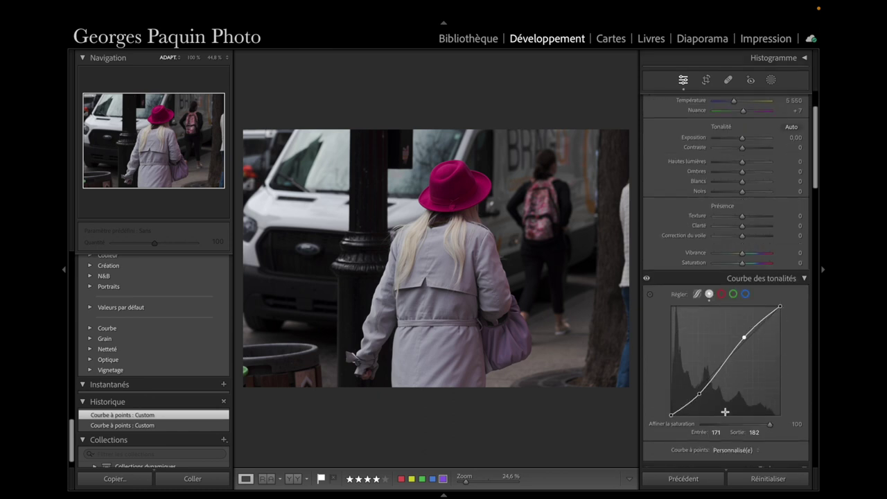
{"action": "scroll", "coordinate": [664, 234], "scroll_direction": "up", "scroll_amount": 1}
{"action": "scroll", "coordinate": [664, 234], "scroll_direction": "up", "scroll_amount": 1}
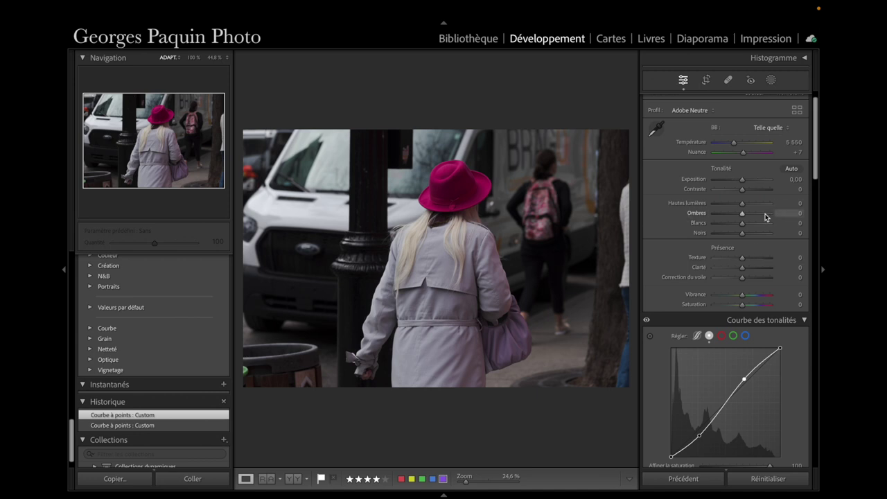
{"action": "mouse_move", "coordinate": [742, 233]}
{"action": "left_mouse_down"}
{"action": "mouse_move", "coordinate": [755, 220]}
{"action": "mouse_move", "coordinate": [747, 230]}
{"action": "mouse_move", "coordinate": [737, 212]}
{"action": "left_mouse_up"}
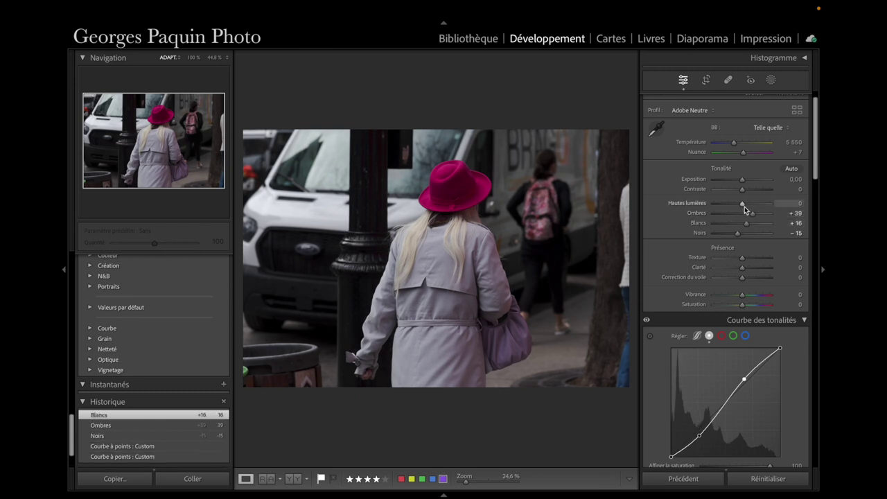
{"action": "left_click_drag", "start_coordinate": [737, 212], "coordinate": [732, 212]}
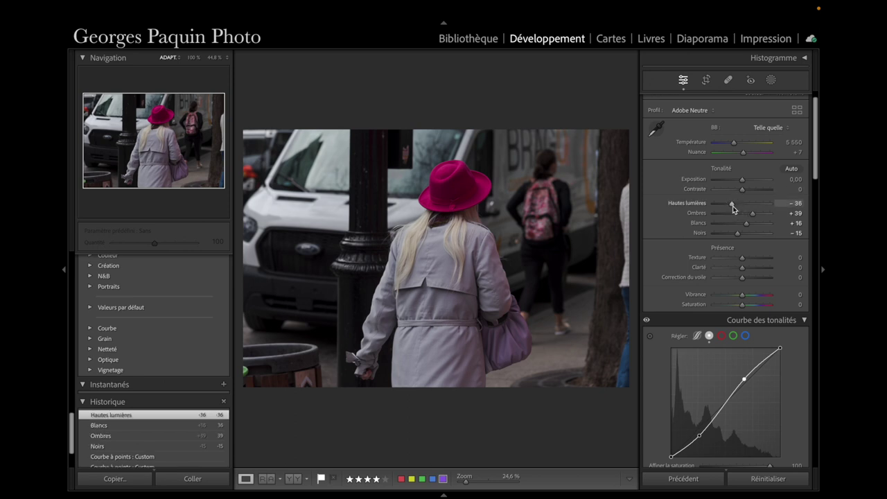
{"action": "left_click_drag", "start_coordinate": [743, 191], "coordinate": [746, 191]}
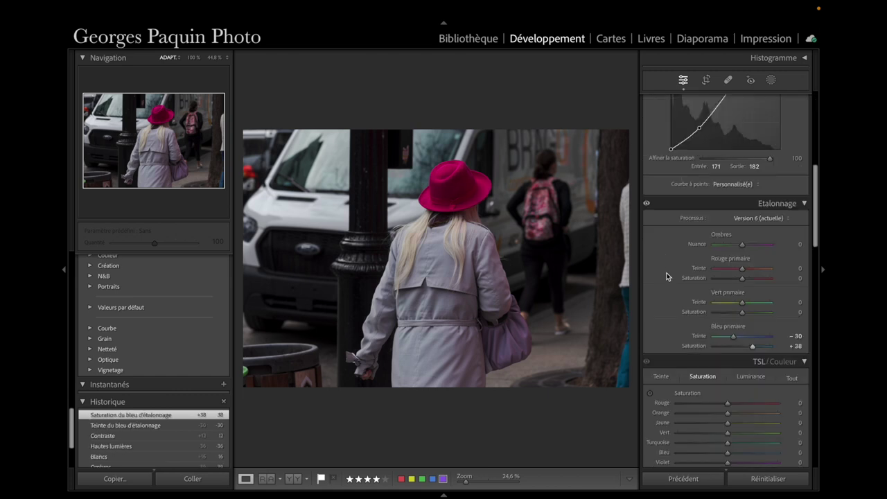
{"action": "scroll", "coordinate": [666, 276], "scroll_direction": "down", "scroll_amount": 3}
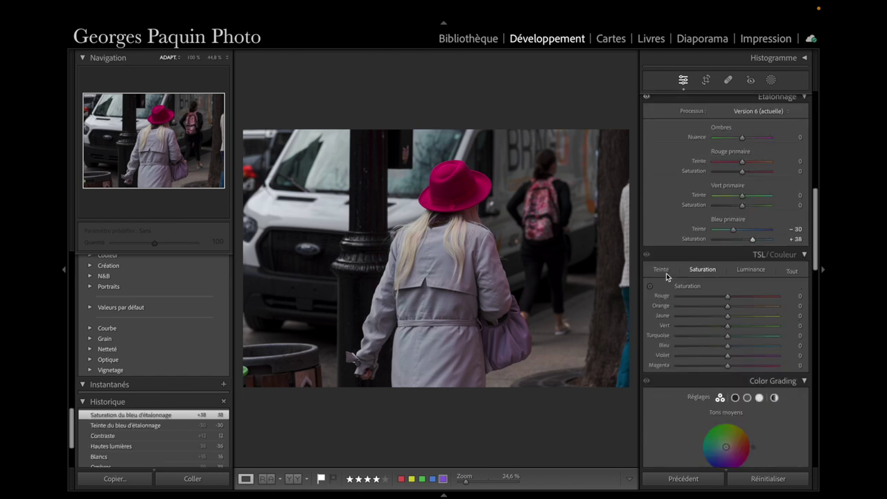
Step: At 77.3% zoom, boost the hair's HSL saturation to orange +43 and yellow +26
{"action": "scroll", "coordinate": [666, 274], "scroll_direction": "down", "scroll_amount": 2}
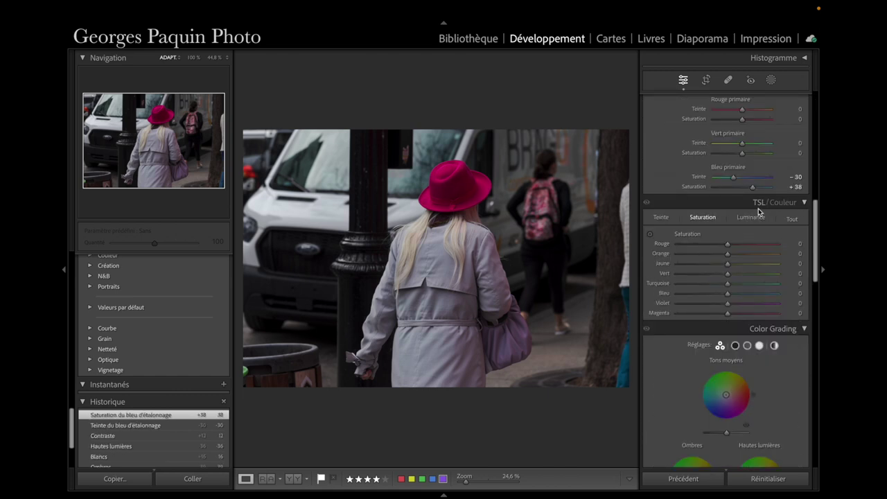
{"action": "left_click", "coordinate": [455, 246]}
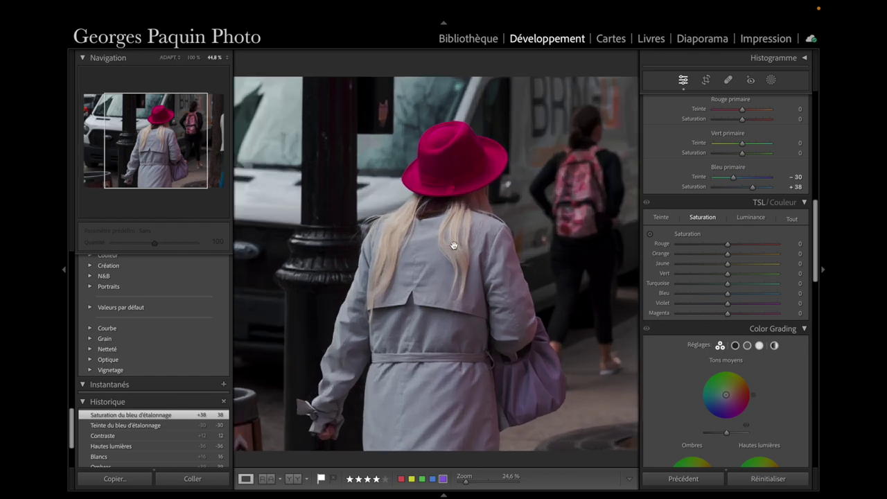
{"action": "left_click_drag", "start_coordinate": [454, 244], "coordinate": [587, 247]}
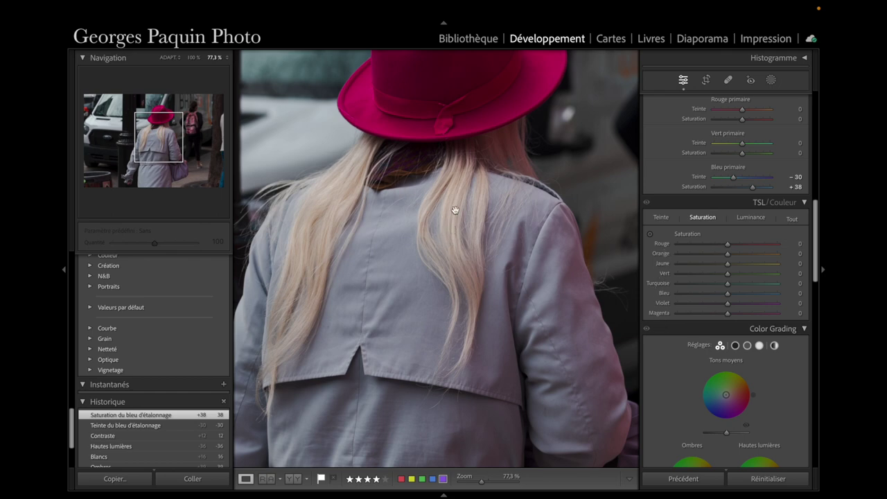
{"action": "left_click", "coordinate": [650, 235]}
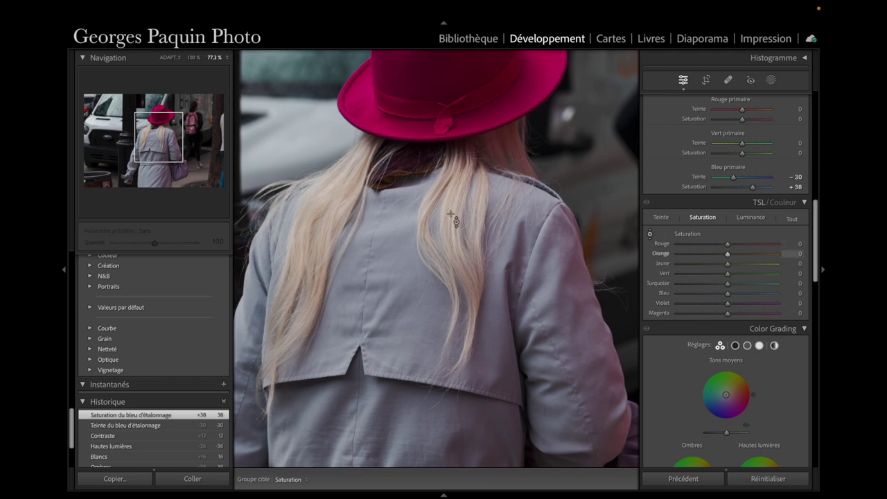
{"action": "left_click_drag", "start_coordinate": [452, 219], "coordinate": [452, 187]}
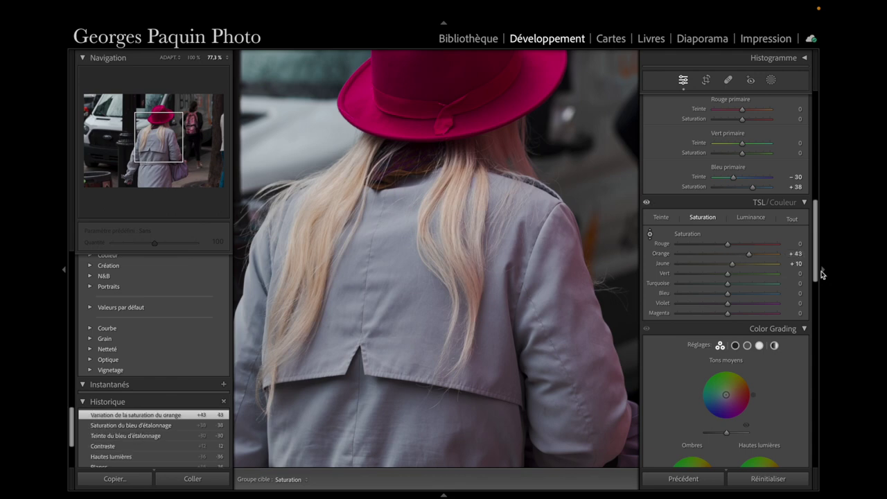
{"action": "left_click_drag", "start_coordinate": [735, 268], "coordinate": [741, 259]}
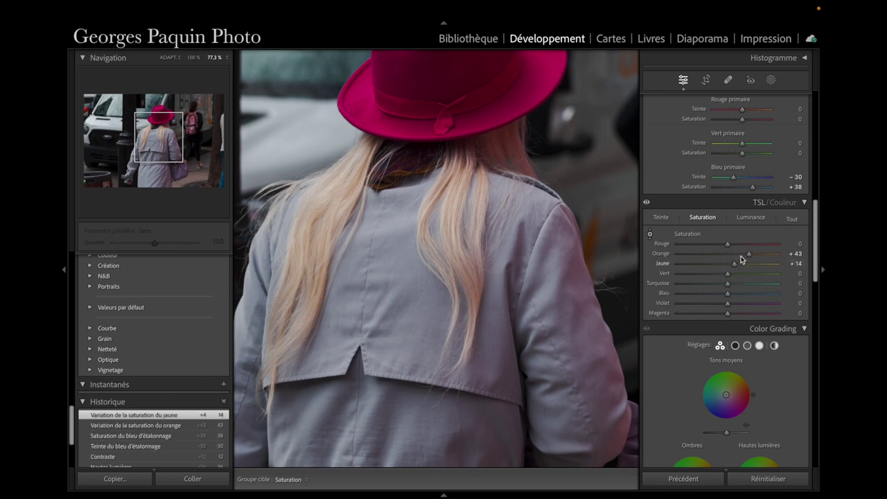
{"action": "left_click", "coordinate": [735, 268]}
{"action": "left_click_drag", "start_coordinate": [735, 268], "coordinate": [740, 266]}
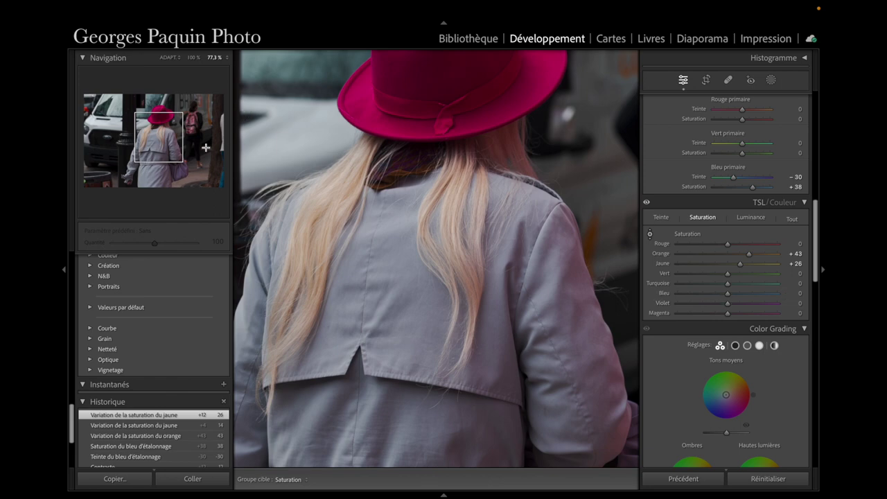
{"action": "left_click_drag", "start_coordinate": [165, 144], "coordinate": [158, 127]}
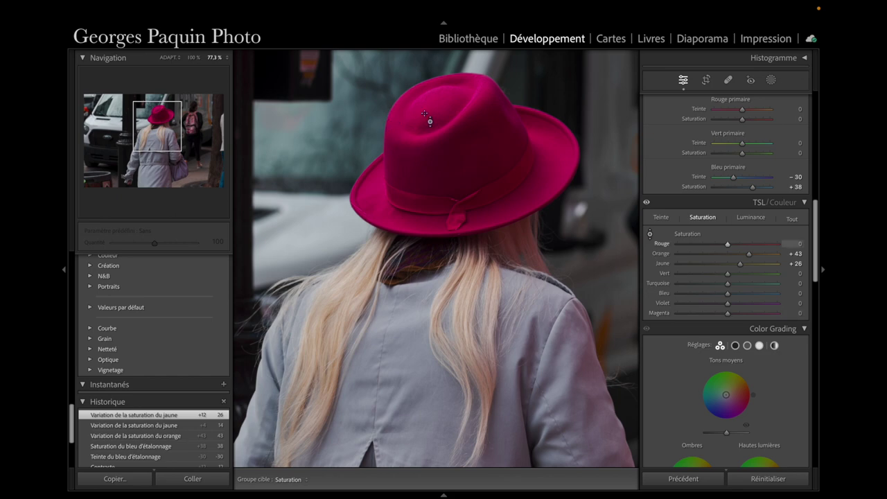
Step: Desaturate the hat to red −24 and magenta −26, then return to the fitted view
{"action": "left_click", "coordinate": [398, 130]}
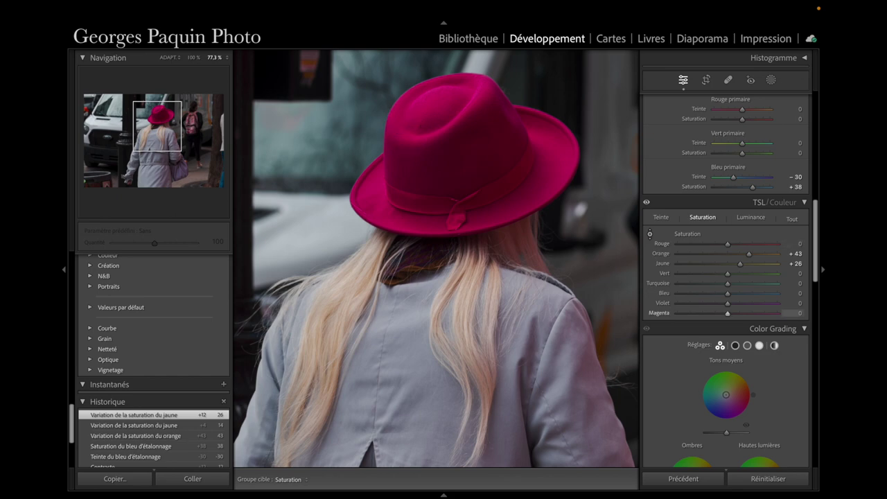
{"action": "mouse_move", "coordinate": [397, 130]}
{"action": "left_mouse_down"}
{"action": "mouse_move", "coordinate": [398, 151]}
{"action": "mouse_move", "coordinate": [397, 128]}
{"action": "left_mouse_up"}
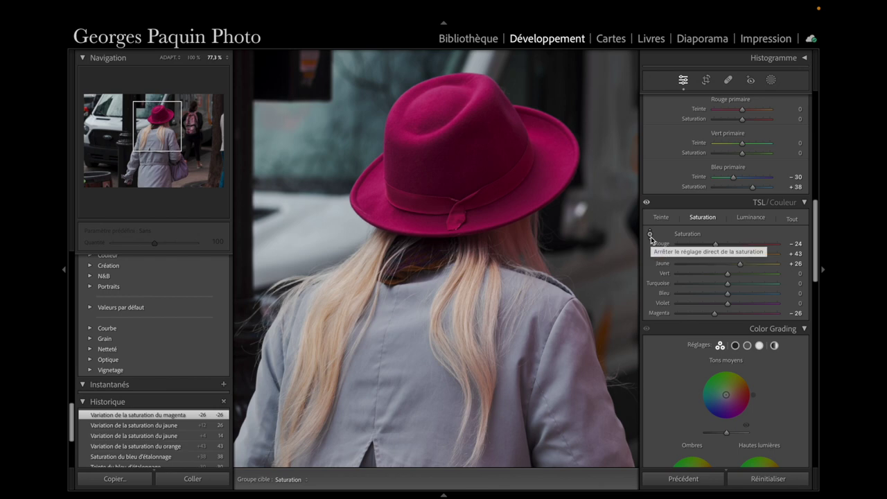
{"action": "left_click", "coordinate": [650, 236]}
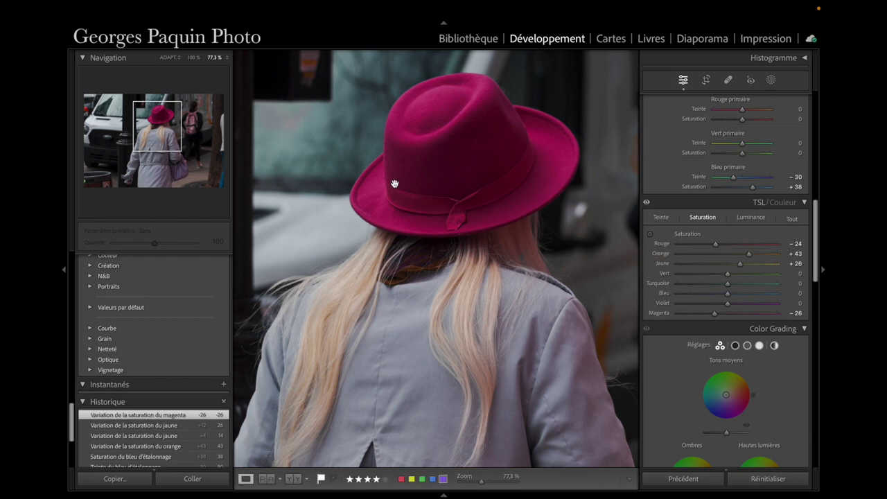
{"action": "left_click", "coordinate": [447, 181]}
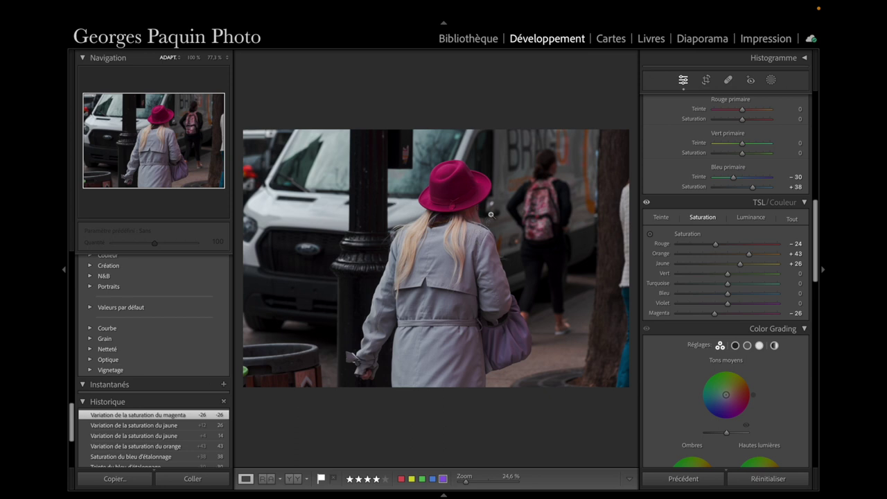
{"action": "left_click", "coordinate": [646, 205]}
{"action": "scroll", "coordinate": [678, 277], "scroll_direction": "down", "scroll_amount": 4}
{"action": "scroll", "coordinate": [679, 278], "scroll_direction": "down", "scroll_amount": 2}
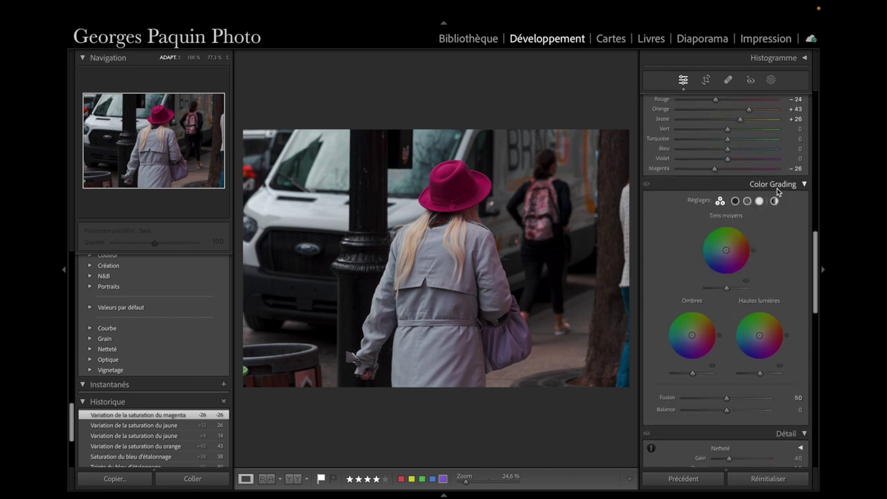
{"action": "left_click", "coordinate": [735, 201]}
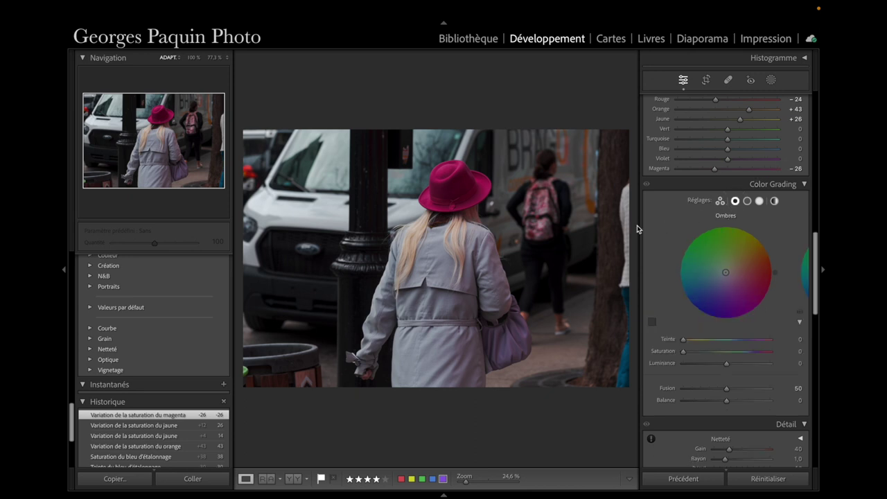
Step: Tint the shadows violet, and the highlights to hue 60, saturation 22, luminance +6
{"action": "left_click_drag", "start_coordinate": [725, 276], "coordinate": [723, 278]}
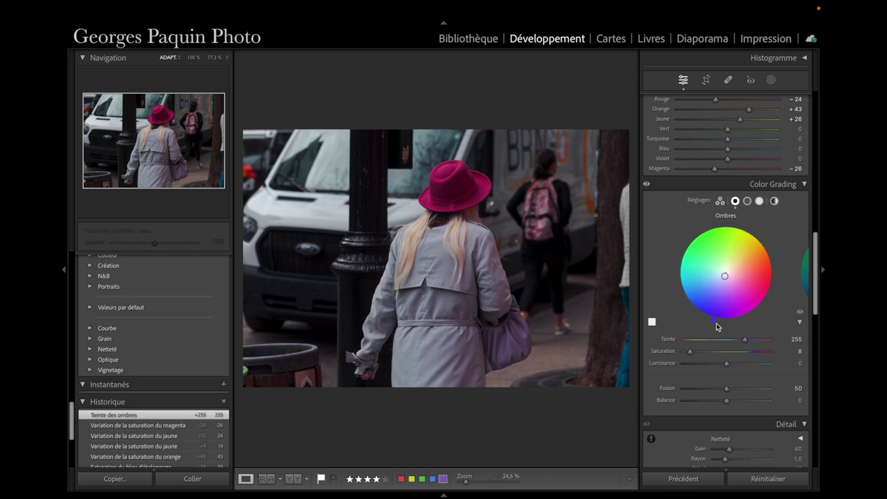
{"action": "left_click_drag", "start_coordinate": [690, 351], "coordinate": [724, 368]}
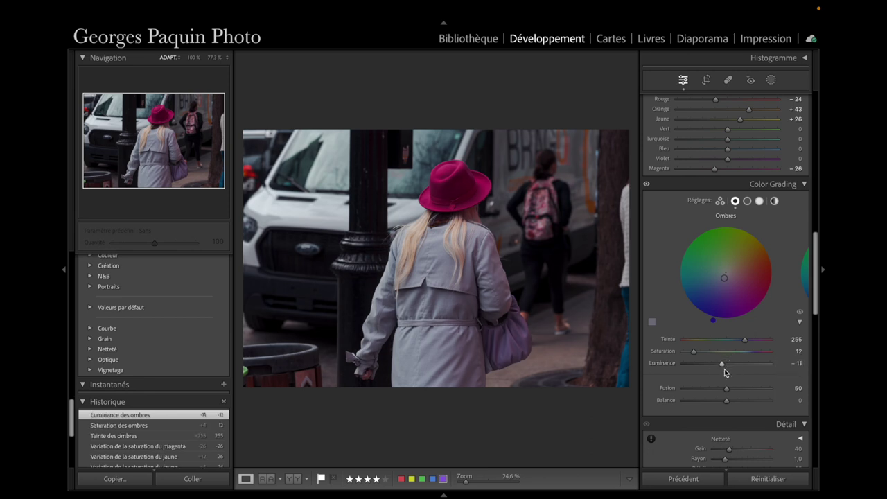
{"action": "left_click", "coordinate": [747, 201]}
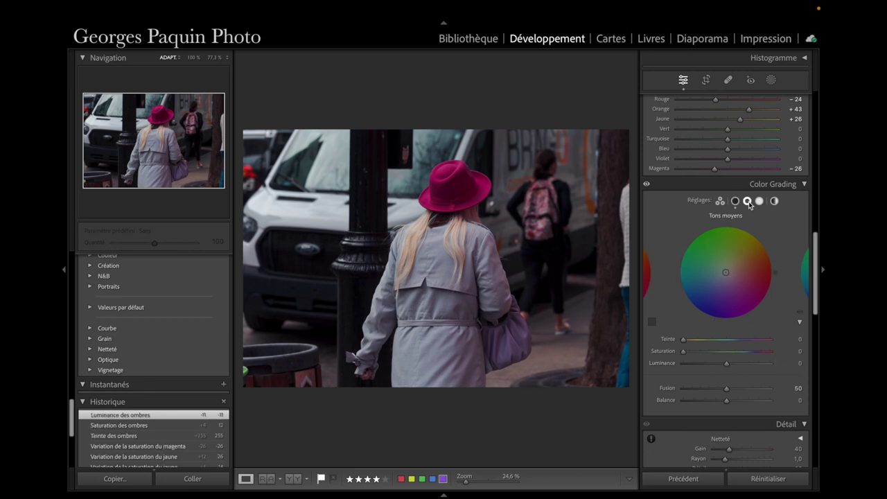
{"action": "left_click", "coordinate": [758, 201]}
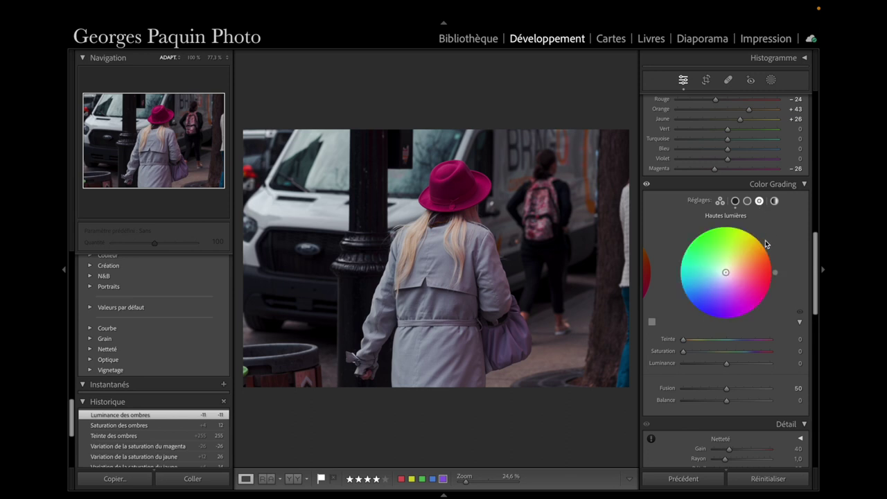
{"action": "left_click_drag", "start_coordinate": [726, 271], "coordinate": [731, 270]}
{"action": "left_click_drag", "start_coordinate": [774, 242], "coordinate": [751, 230]}
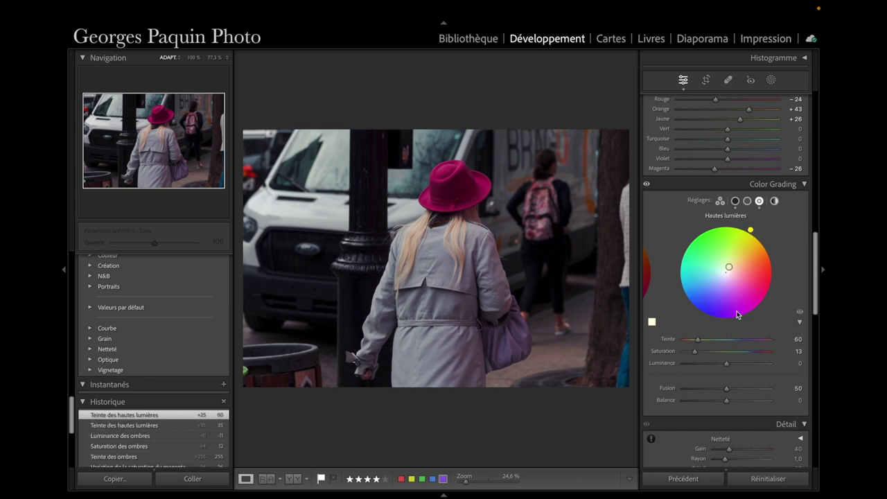
{"action": "left_click_drag", "start_coordinate": [696, 352], "coordinate": [702, 358]}
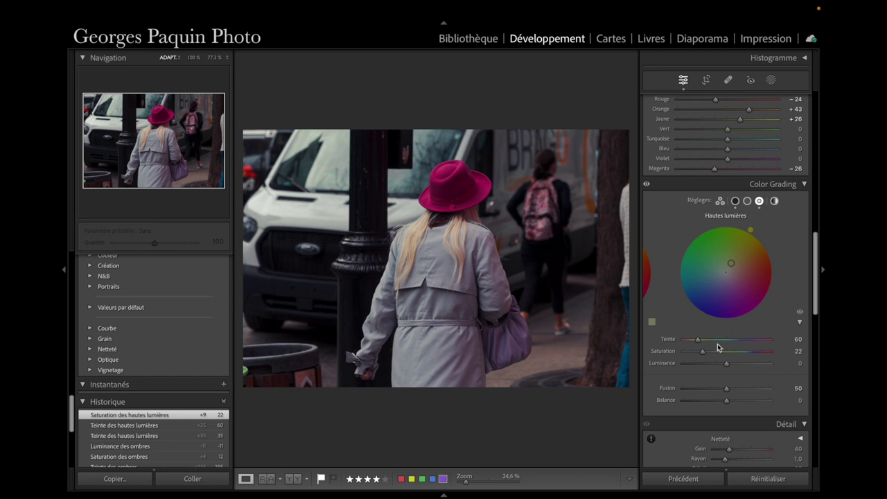
{"action": "left_click", "coordinate": [703, 355]}
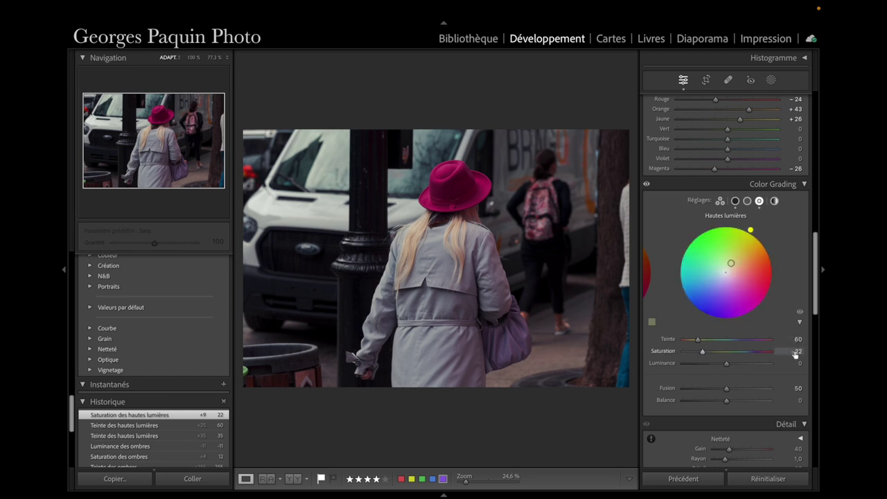
{"action": "left_click_drag", "start_coordinate": [727, 364], "coordinate": [729, 369]}
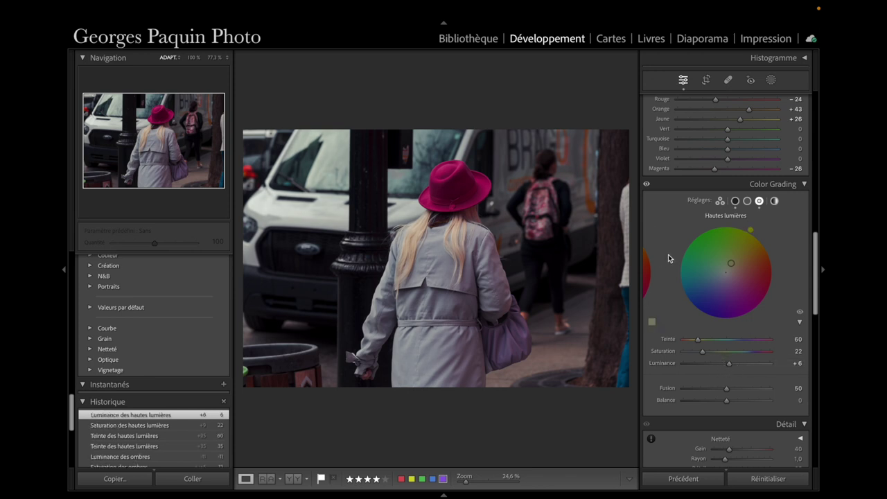
{"action": "scroll", "coordinate": [669, 248], "scroll_direction": "down", "scroll_amount": 3}
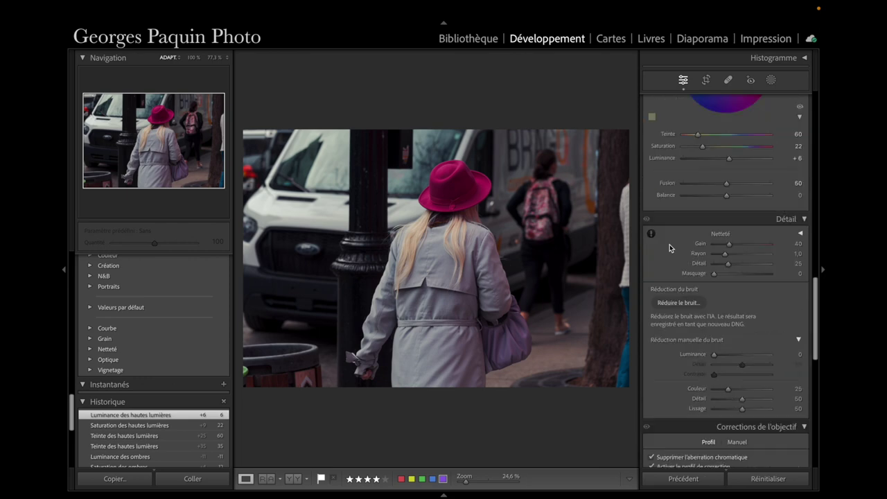
Step: Move the colour-grading Balance slider toward the shadows, settling it at −37
{"action": "scroll", "coordinate": [690, 233], "scroll_direction": "up", "scroll_amount": 3}
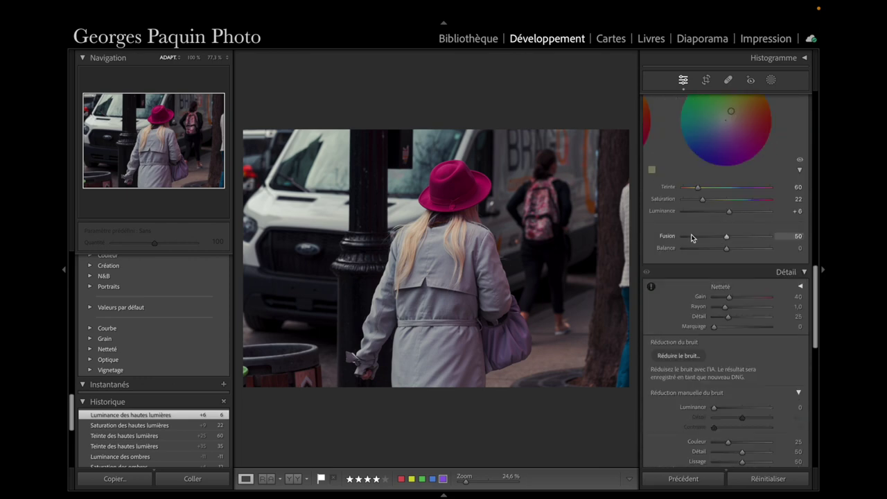
{"action": "scroll", "coordinate": [690, 237], "scroll_direction": "up", "scroll_amount": 2}
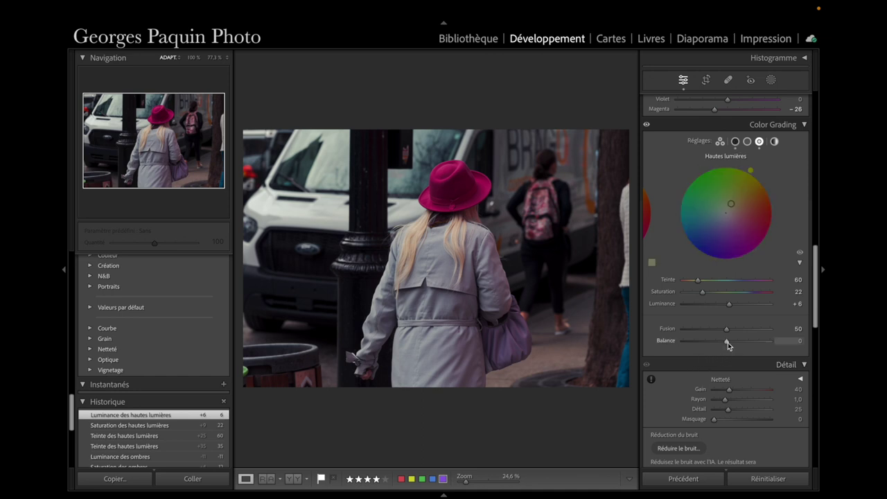
{"action": "mouse_move", "coordinate": [728, 344]}
{"action": "left_mouse_down"}
{"action": "mouse_move", "coordinate": [714, 351]}
{"action": "mouse_move", "coordinate": [720, 347]}
{"action": "left_mouse_up"}
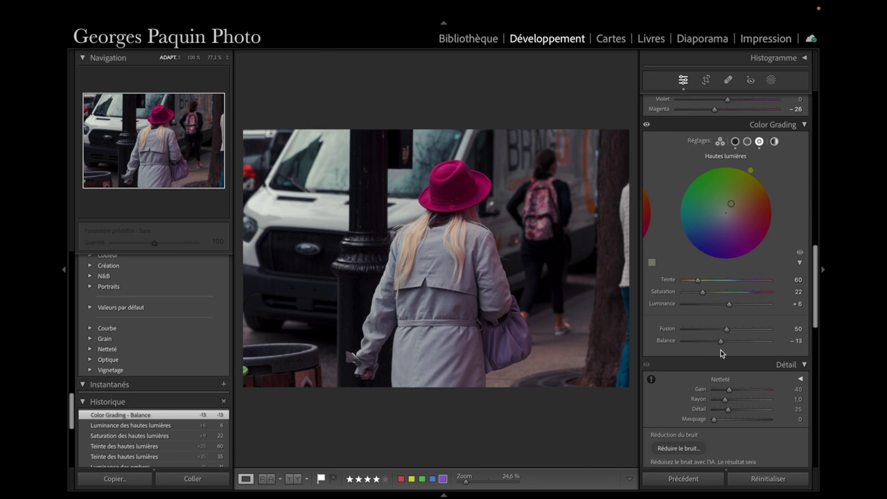
{"action": "left_click_drag", "start_coordinate": [721, 341], "coordinate": [726, 343]}
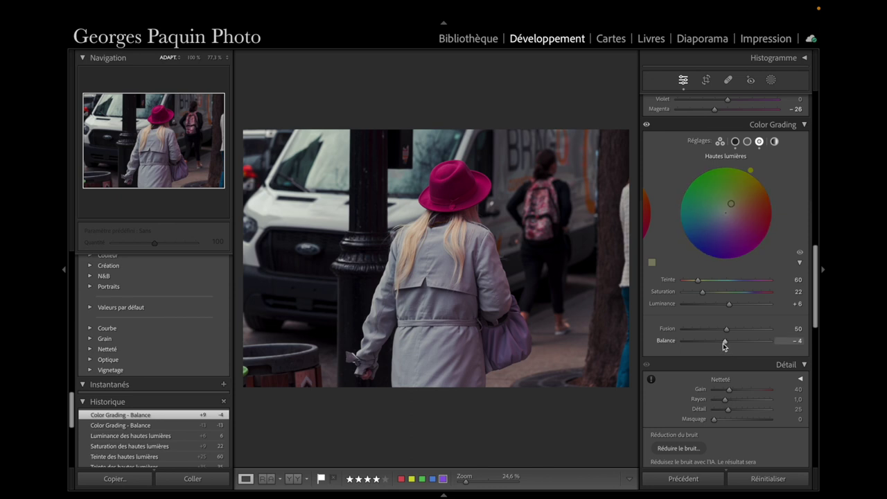
{"action": "left_click_drag", "start_coordinate": [727, 343], "coordinate": [725, 347]}
{"action": "mouse_move", "coordinate": [725, 346]}
{"action": "left_mouse_down"}
{"action": "mouse_move", "coordinate": [678, 368]}
{"action": "mouse_move", "coordinate": [711, 379]}
{"action": "left_mouse_up"}
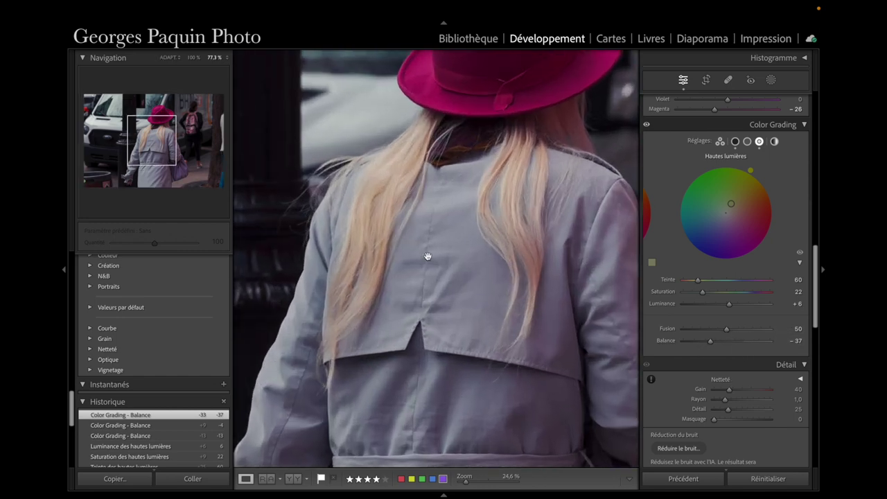
{"action": "left_click", "coordinate": [428, 258]}
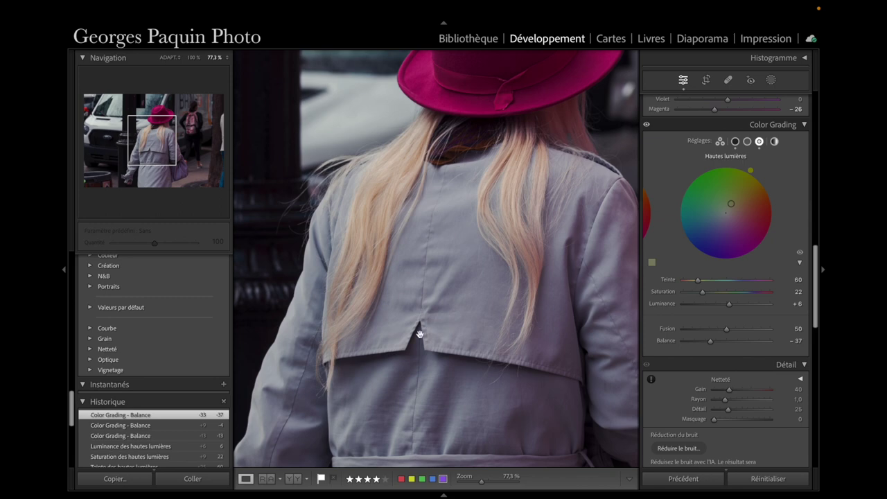
Step: Inspect the coat up close, cut colour-grading Blending to 38, and zoom back to fit
{"action": "left_click", "coordinate": [159, 154]}
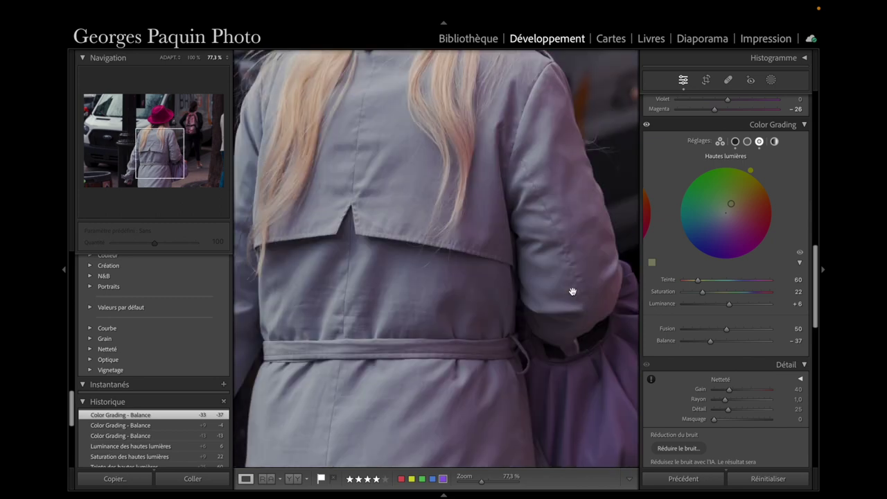
{"action": "left_click_drag", "start_coordinate": [421, 113], "coordinate": [434, 198]}
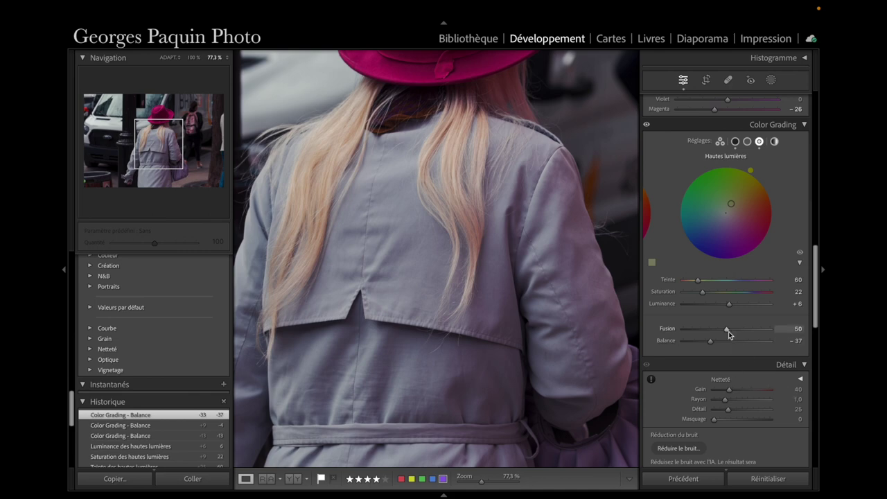
{"action": "left_click_drag", "start_coordinate": [728, 331], "coordinate": [717, 332]}
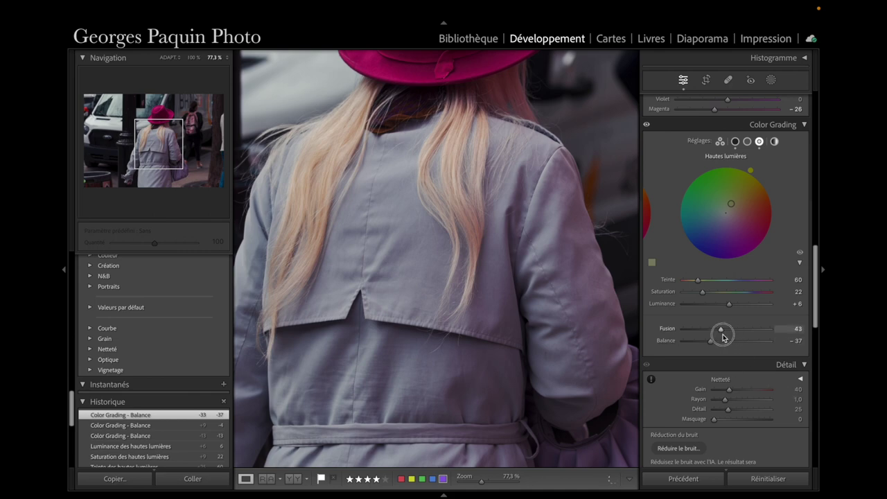
{"action": "left_click", "coordinate": [545, 348]}
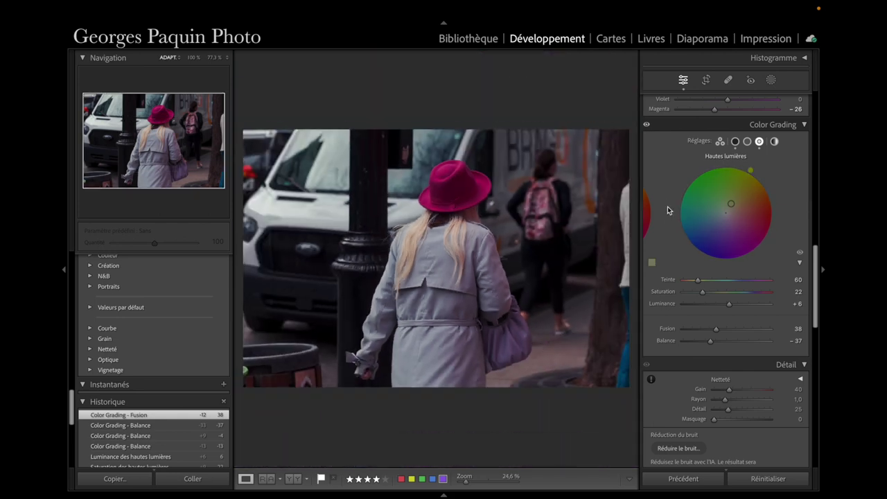
{"action": "scroll", "coordinate": [668, 208], "scroll_direction": "up", "scroll_amount": 2}
{"action": "scroll", "coordinate": [668, 208], "scroll_direction": "up", "scroll_amount": 3}
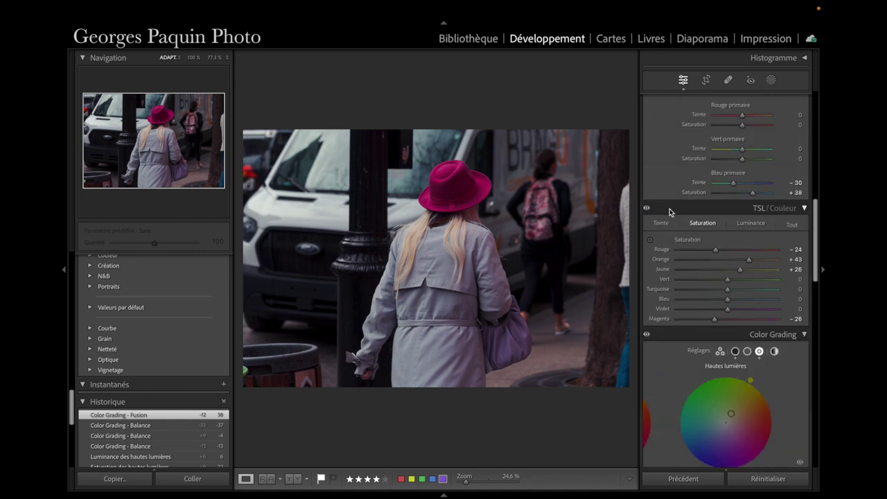
{"action": "scroll", "coordinate": [669, 208], "scroll_direction": "up", "scroll_amount": 3}
{"action": "scroll", "coordinate": [670, 208], "scroll_direction": "up", "scroll_amount": 2}
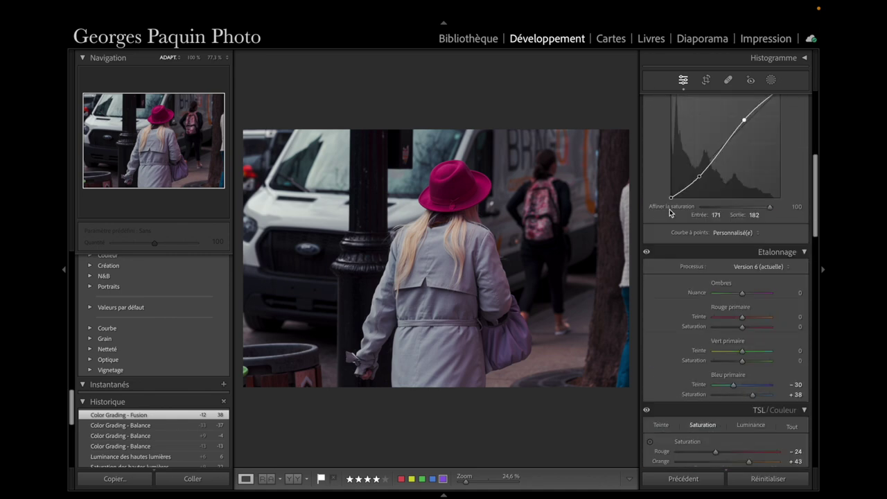
Step: Add blue-curve points at 51/55 and 147/145, lifting shadows and lowering upper mids
{"action": "scroll", "coordinate": [669, 209], "scroll_direction": "up", "scroll_amount": 3}
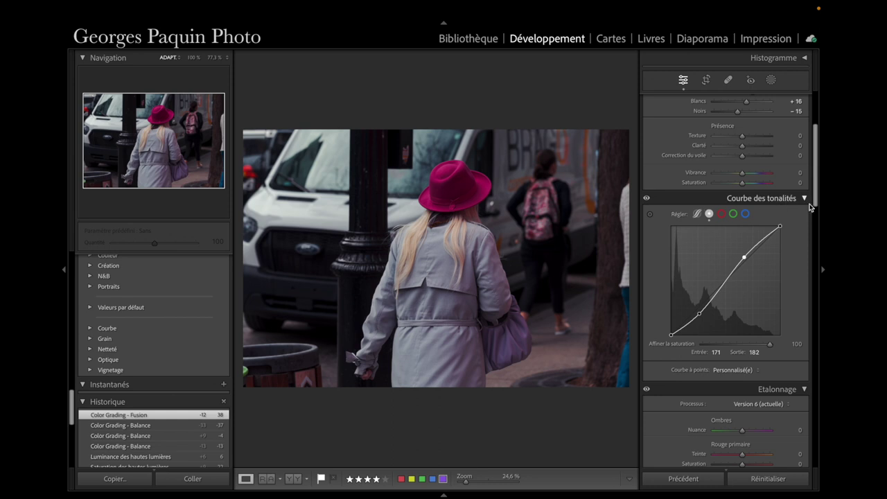
{"action": "left_click", "coordinate": [745, 214]}
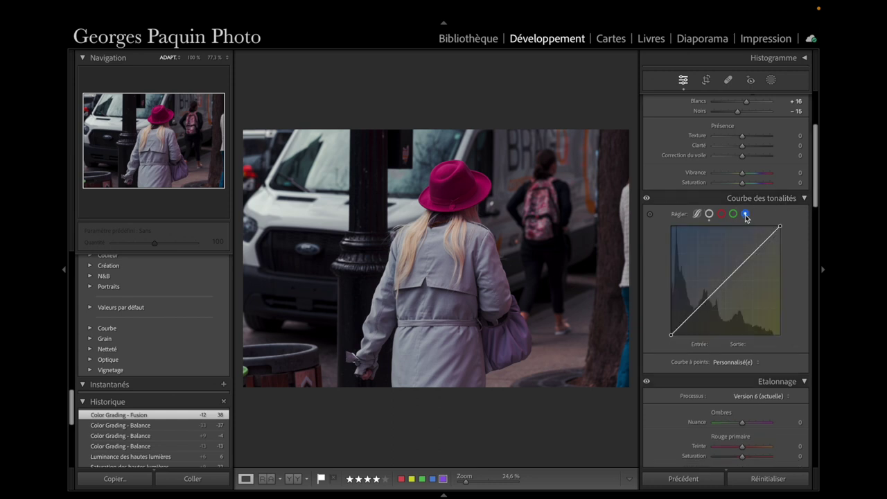
{"action": "left_click", "coordinate": [692, 314]}
{"action": "left_click_drag", "start_coordinate": [693, 316], "coordinate": [691, 312]}
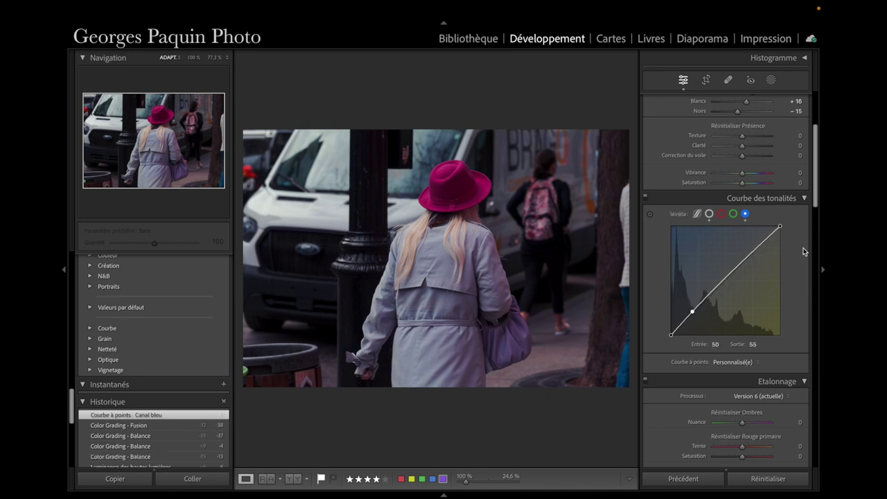
{"action": "left_click", "coordinate": [733, 269]}
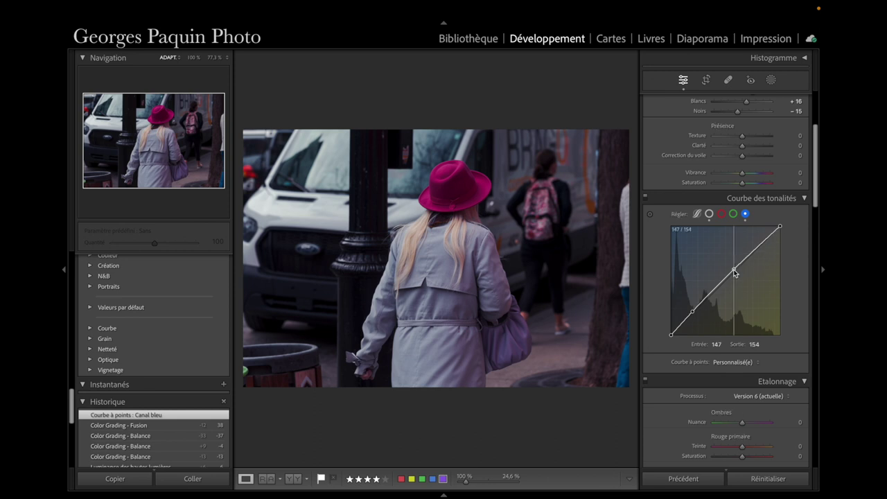
{"action": "left_click_drag", "start_coordinate": [733, 268], "coordinate": [741, 280]}
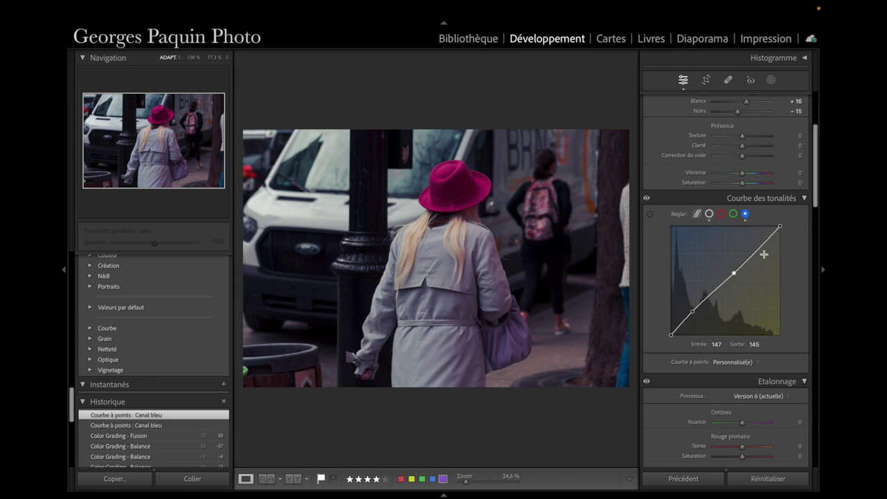
Step: Add a green-curve point raising input 93 to output 96
{"action": "left_click", "coordinate": [733, 215]}
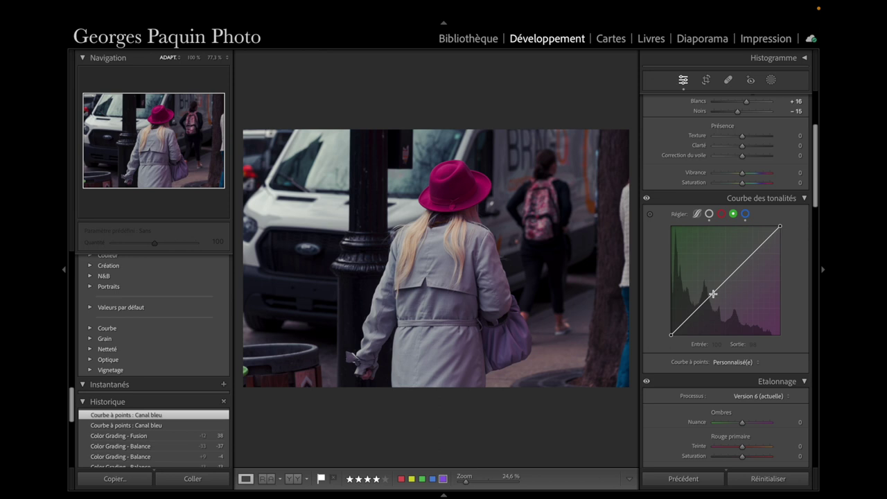
{"action": "left_click", "coordinate": [712, 296]}
{"action": "left_click_drag", "start_coordinate": [712, 298], "coordinate": [710, 294]}
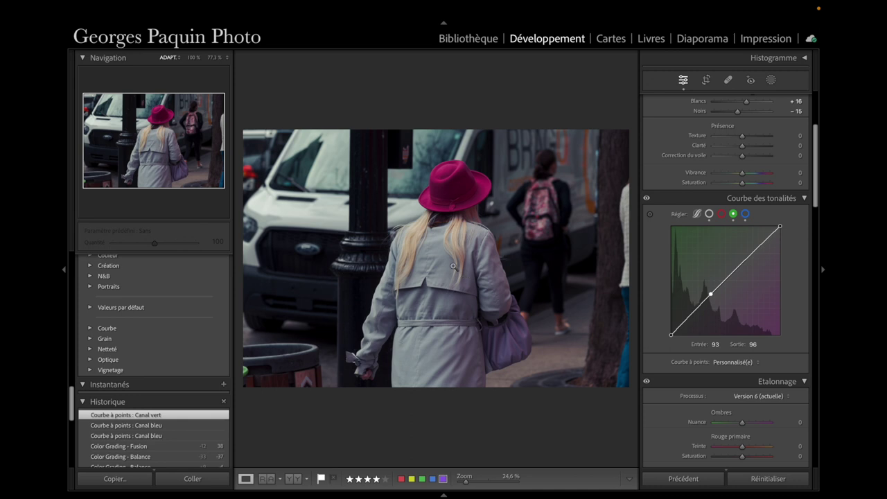
{"action": "scroll", "coordinate": [670, 204], "scroll_direction": "up", "scroll_amount": 5}
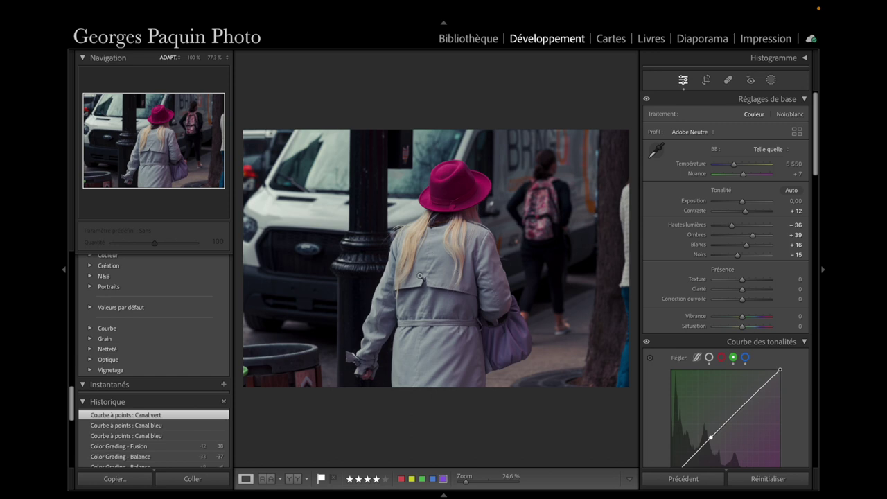
Step: Set exposure to −0.05, blacks to −27 and contrast to +18
{"action": "left_click_drag", "start_coordinate": [744, 203], "coordinate": [742, 203]}
{"action": "left_click_drag", "start_coordinate": [737, 255], "coordinate": [734, 255]}
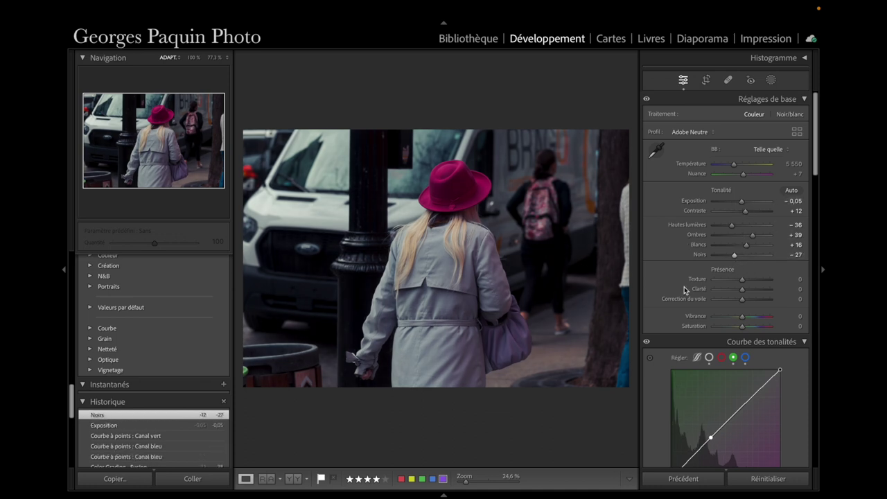
{"action": "left_click_drag", "start_coordinate": [745, 210], "coordinate": [750, 217]}
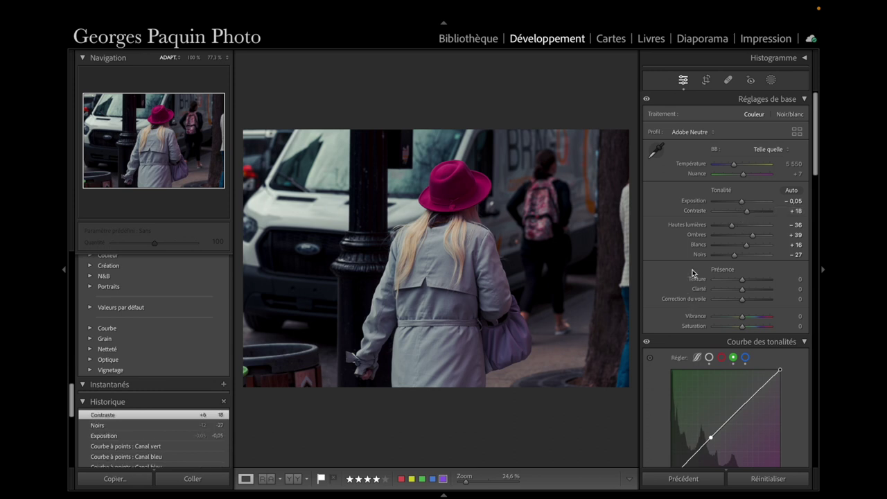
Step: Crop the photo to a 5 x 7 aspect, tightened and repositioned around the woman
{"action": "left_click", "coordinate": [707, 80]}
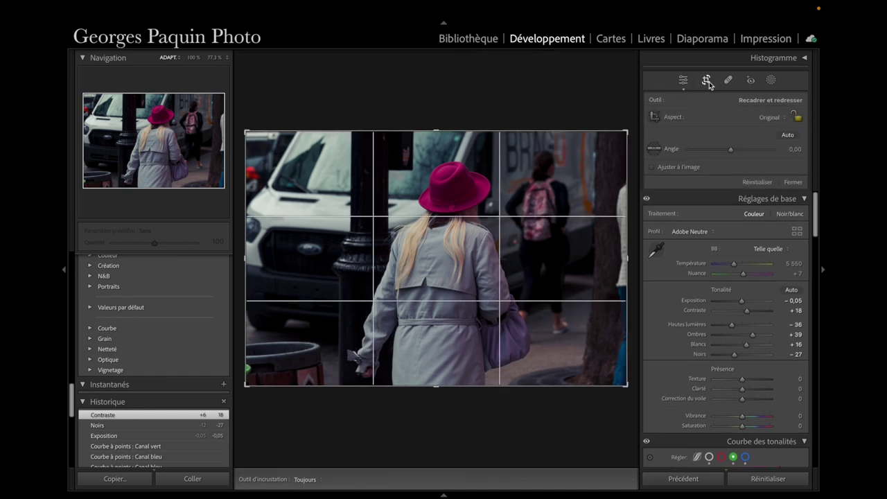
{"action": "left_click", "coordinate": [774, 116]}
{"action": "left_click", "coordinate": [739, 182]}
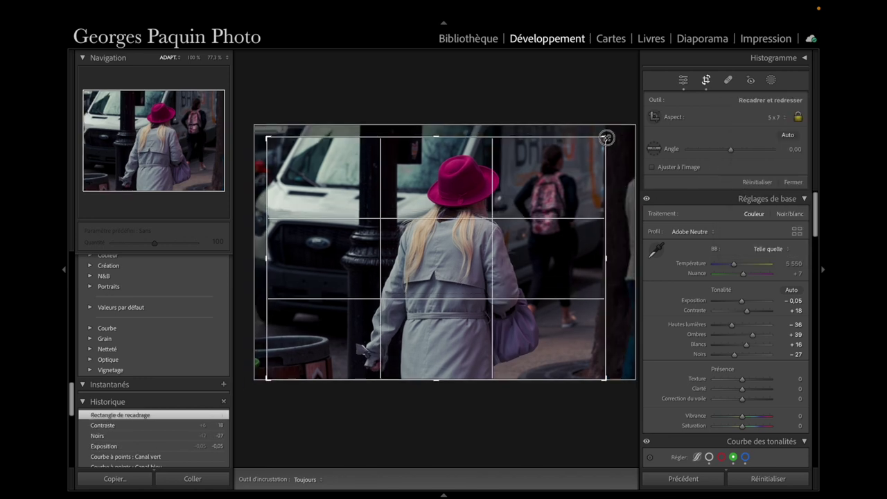
{"action": "left_click_drag", "start_coordinate": [611, 134], "coordinate": [605, 135]}
{"action": "left_click_drag", "start_coordinate": [564, 203], "coordinate": [554, 230]}
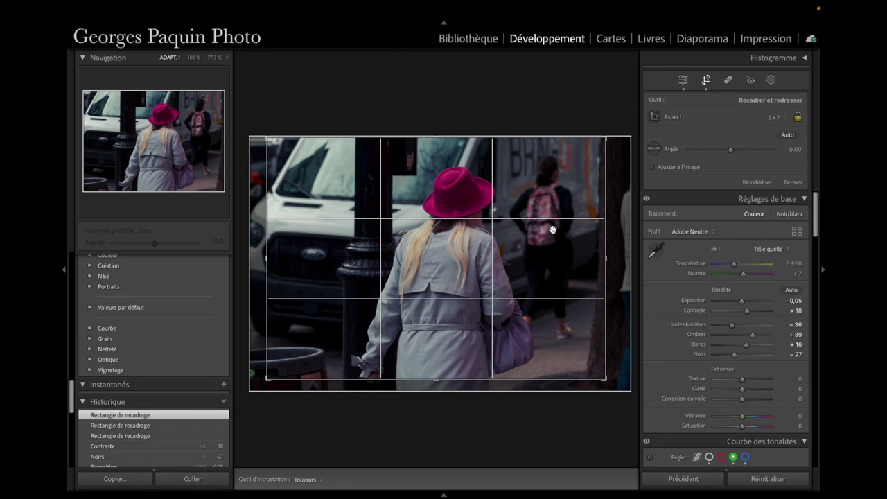
{"action": "left_click", "coordinate": [792, 182]}
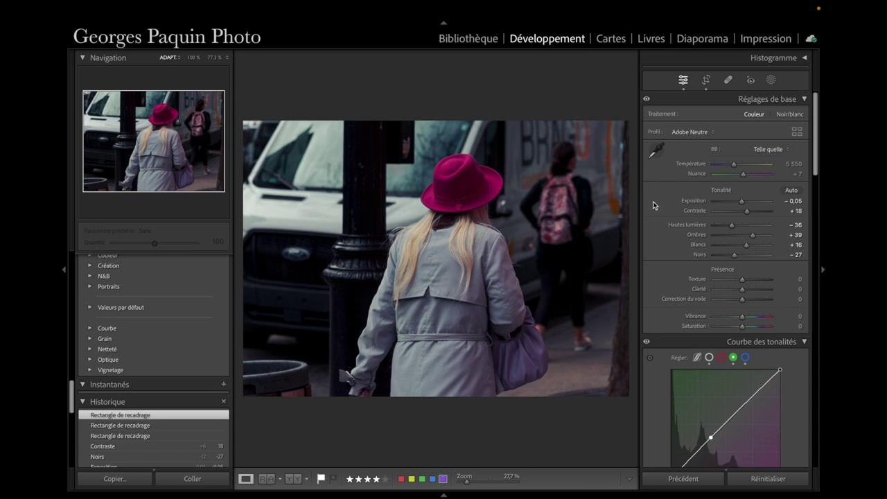
Step: Zoom to 41.7% on the woman's hat and the lamp post beside her
{"action": "left_click", "coordinate": [358, 280]}
{"action": "left_click_drag", "start_coordinate": [378, 192], "coordinate": [372, 352]}
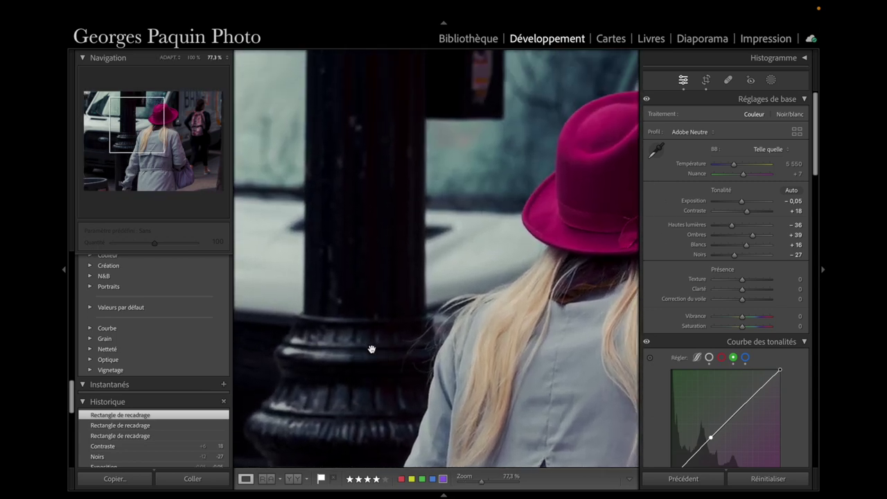
{"action": "left_click", "coordinate": [372, 211]}
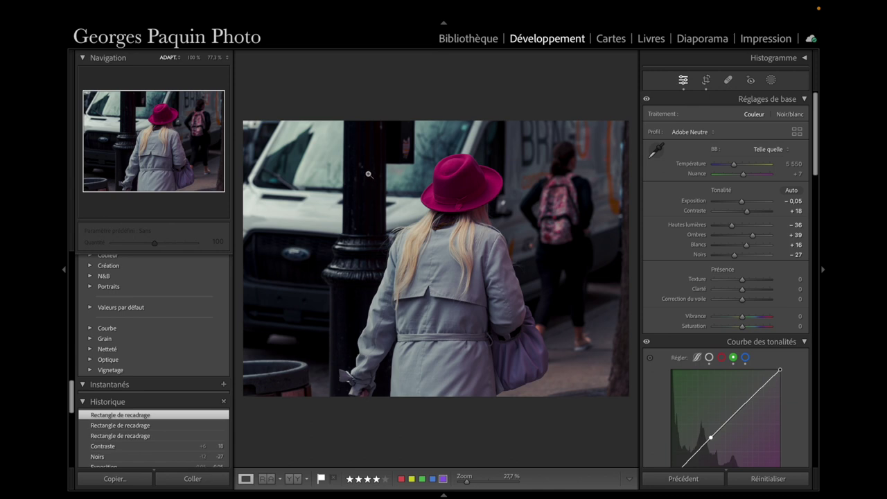
{"action": "scroll", "coordinate": [368, 174], "scroll_direction": "up", "scroll_amount": 5}
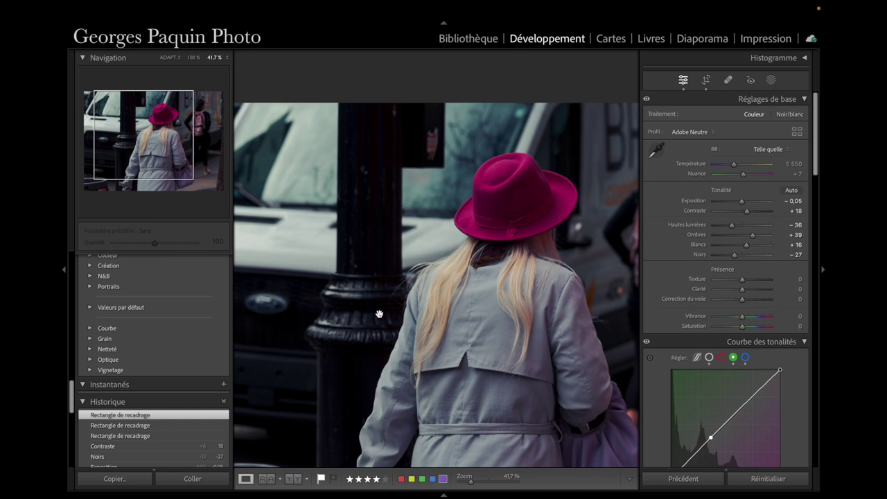
Step: Start a new brush mask with shadows at 53 and a slightly smaller brush
{"action": "key", "text": "k"}
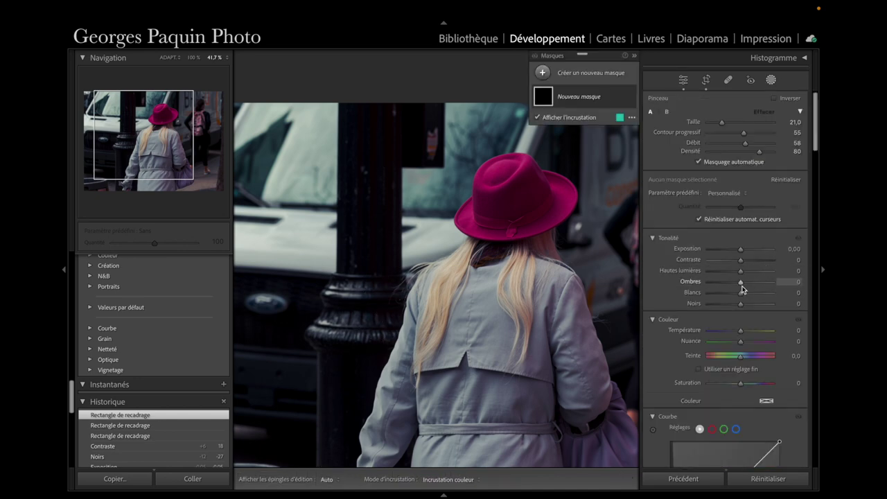
{"action": "left_click_drag", "start_coordinate": [740, 283], "coordinate": [756, 283]}
{"action": "left_click_drag", "start_coordinate": [745, 142], "coordinate": [750, 144]}
{"action": "scroll", "coordinate": [382, 144], "scroll_direction": "down", "scroll_amount": 3}
{"action": "key", "text": "h"}
Step: Paint the brush mask along the lamp post, from its base to the upper part
{"action": "left_click_drag", "start_coordinate": [367, 121], "coordinate": [361, 119]}
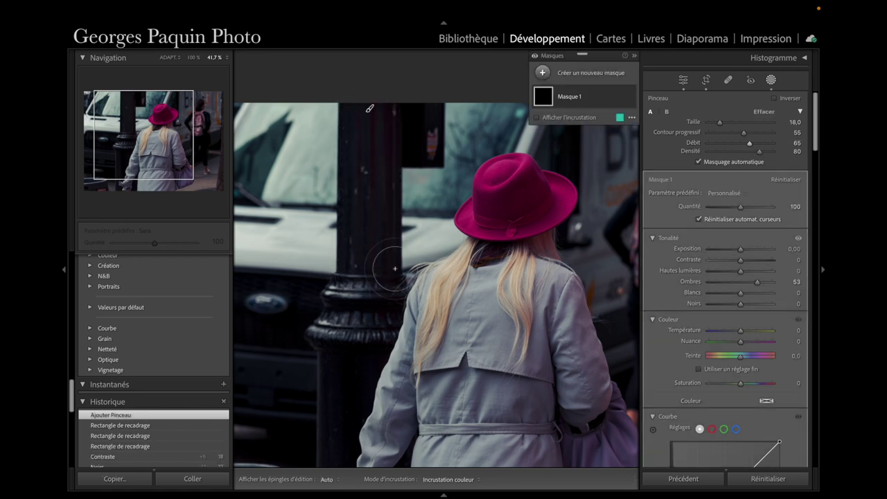
{"action": "left_click_drag", "start_coordinate": [383, 271], "coordinate": [374, 294]}
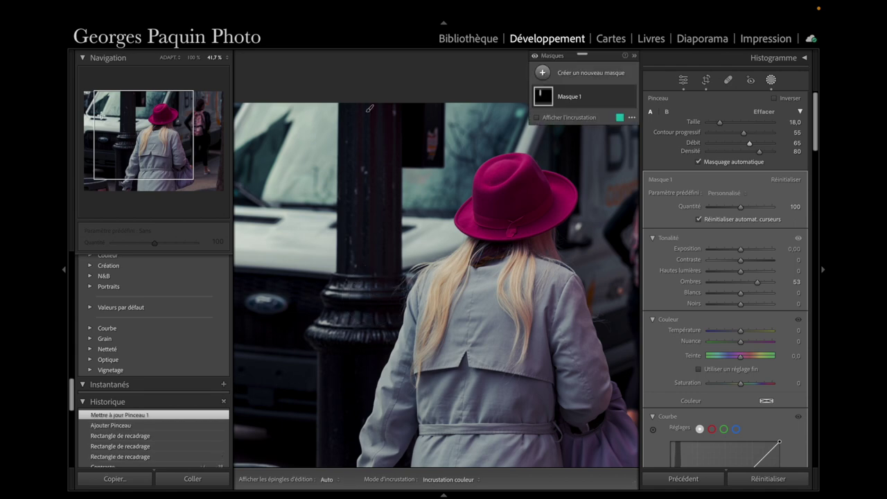
{"action": "left_click", "coordinate": [130, 149]}
{"action": "key", "text": "h"}
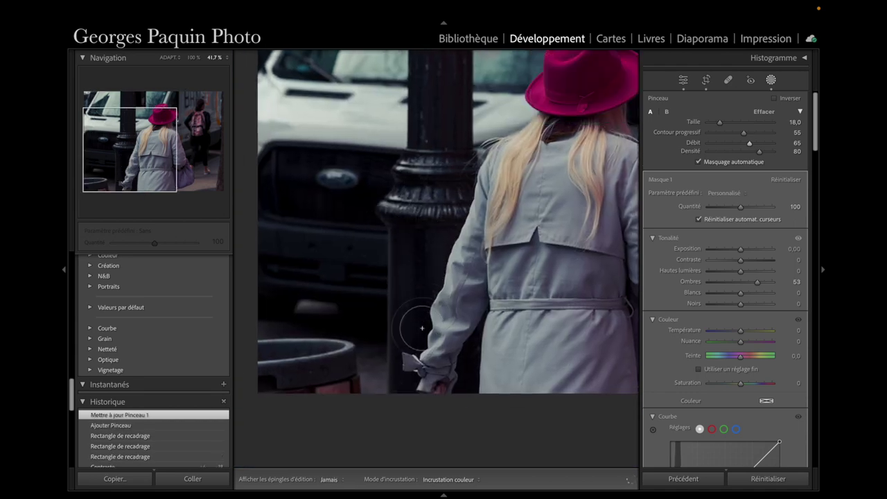
{"action": "left_click", "coordinate": [453, 183]}
{"action": "key", "text": "h"}
{"action": "left_click", "coordinate": [142, 137]}
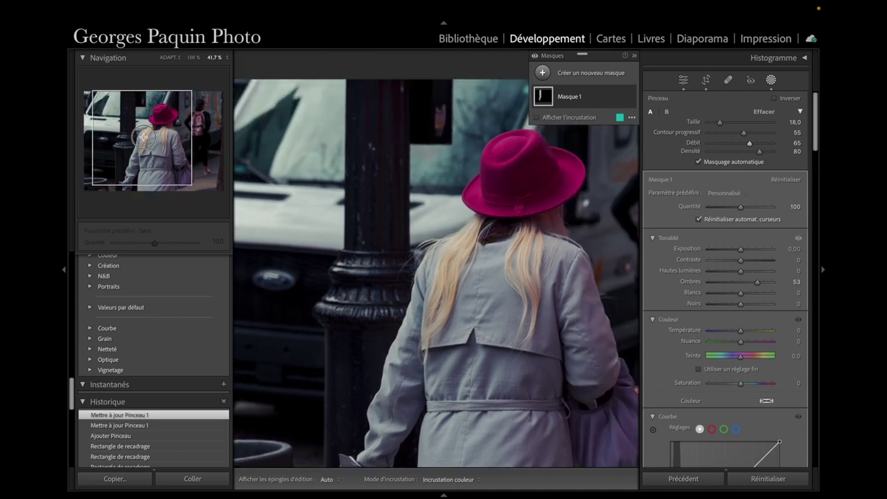
{"action": "left_click", "coordinate": [135, 134]}
{"action": "key", "text": "h"}
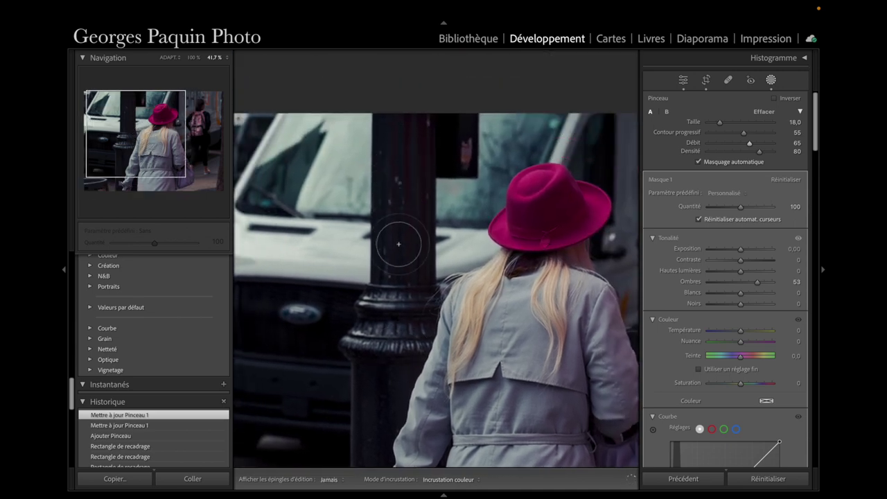
{"action": "left_click_drag", "start_coordinate": [416, 252], "coordinate": [419, 321]}
{"action": "key", "text": "h"}
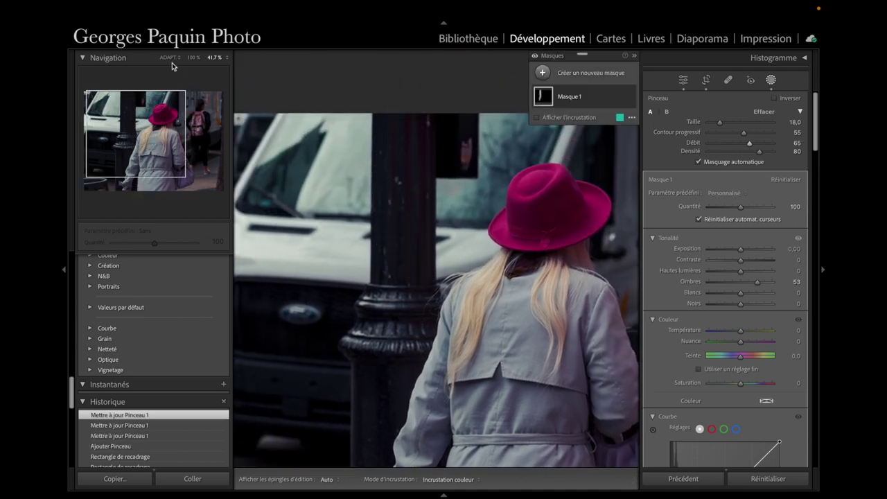
Step: Raise the brush mask's shadows to 66 and its amount to 125
{"action": "left_click", "coordinate": [170, 58]}
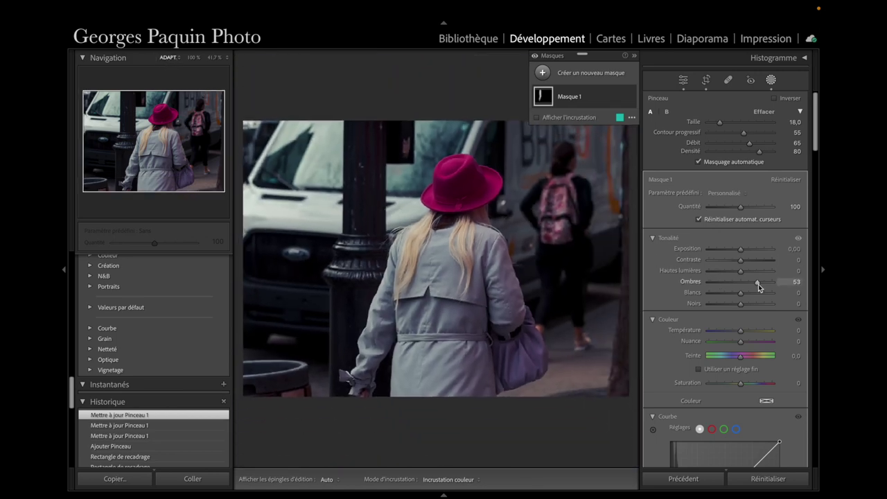
{"action": "left_click_drag", "start_coordinate": [758, 284], "coordinate": [761, 284]}
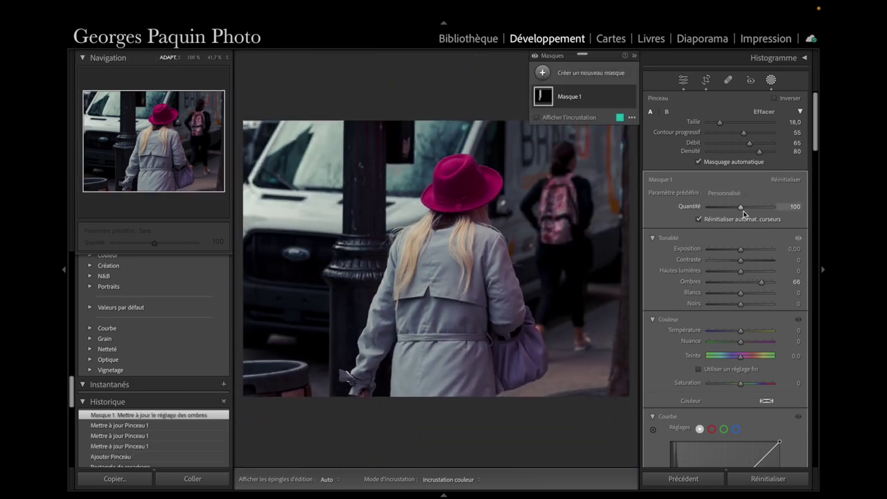
{"action": "left_click_drag", "start_coordinate": [741, 206], "coordinate": [748, 206]}
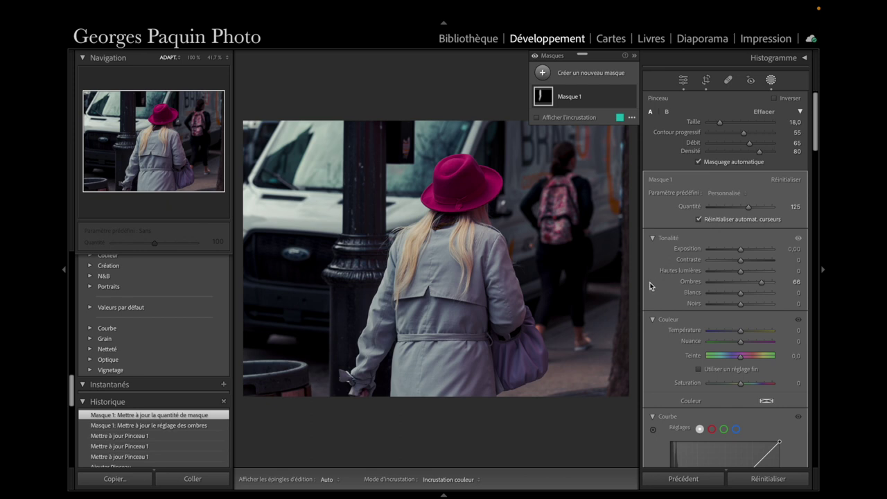
Step: Add a radial gradient mask, an ellipse tilted and widened around the woman
{"action": "left_click", "coordinate": [543, 73]}
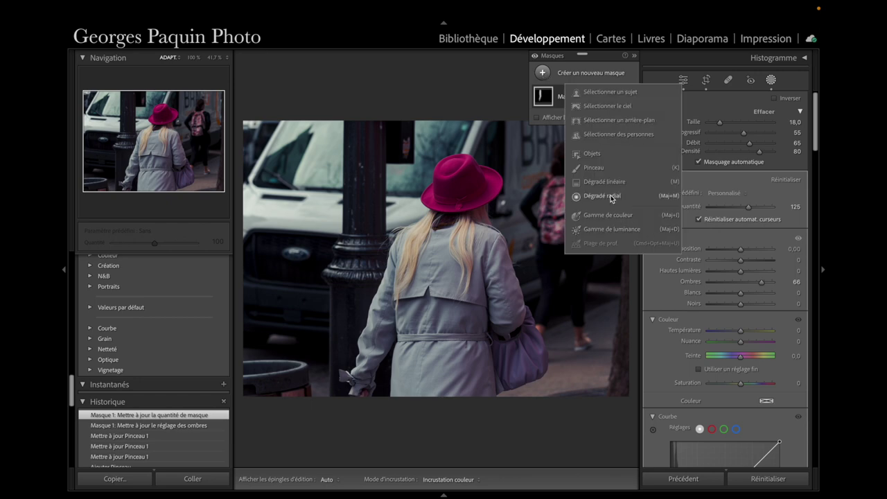
{"action": "left_click", "coordinate": [613, 196]}
{"action": "left_click_drag", "start_coordinate": [436, 182], "coordinate": [515, 333]}
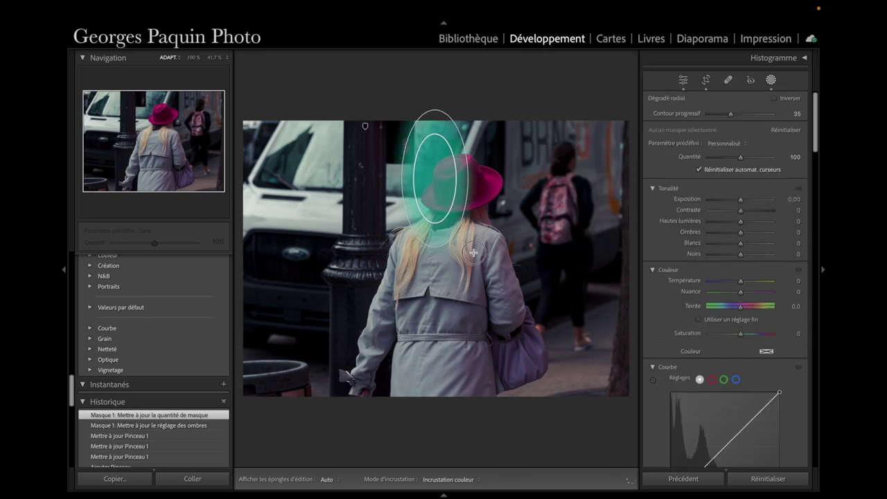
{"action": "left_click_drag", "start_coordinate": [455, 187], "coordinate": [477, 293]}
{"action": "left_click_drag", "start_coordinate": [544, 280], "coordinate": [626, 296]}
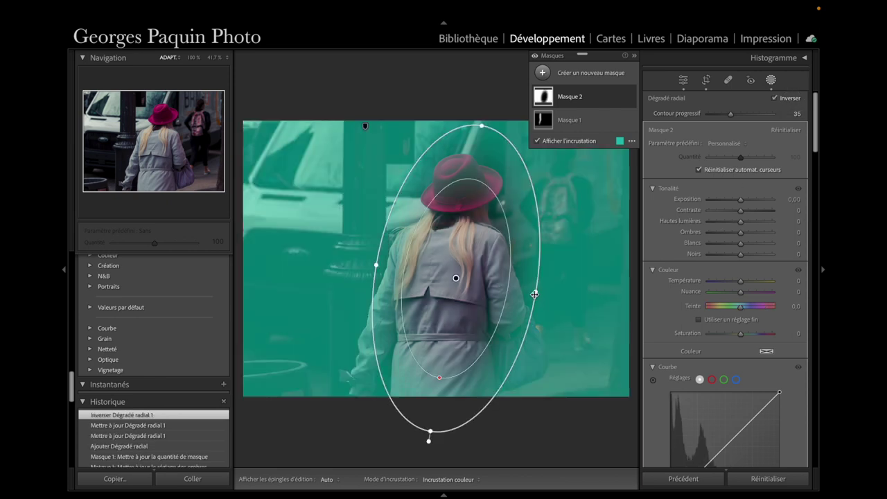
{"action": "left_click_drag", "start_coordinate": [534, 295], "coordinate": [554, 295]}
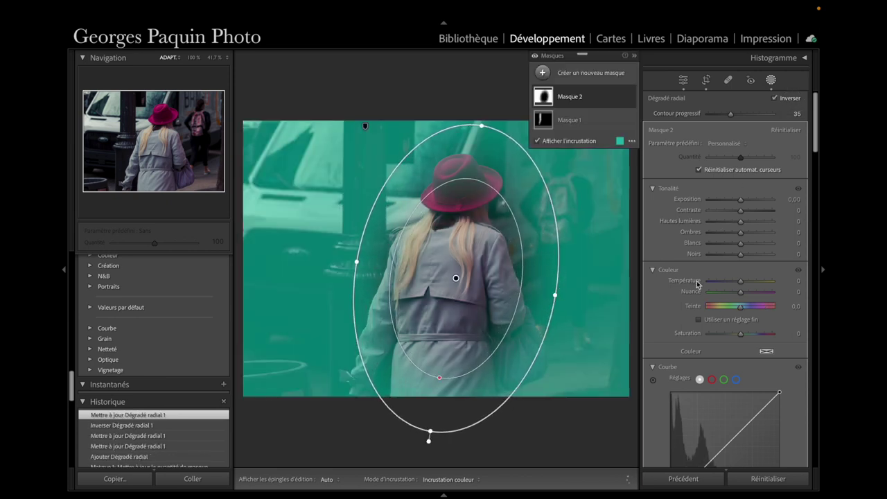
Step: Pull the radial mask's curve down to darken surroundings and set its shadows to 22
{"action": "key", "text": "o"}
{"action": "scroll", "coordinate": [672, 293], "scroll_direction": "down", "scroll_amount": 5}
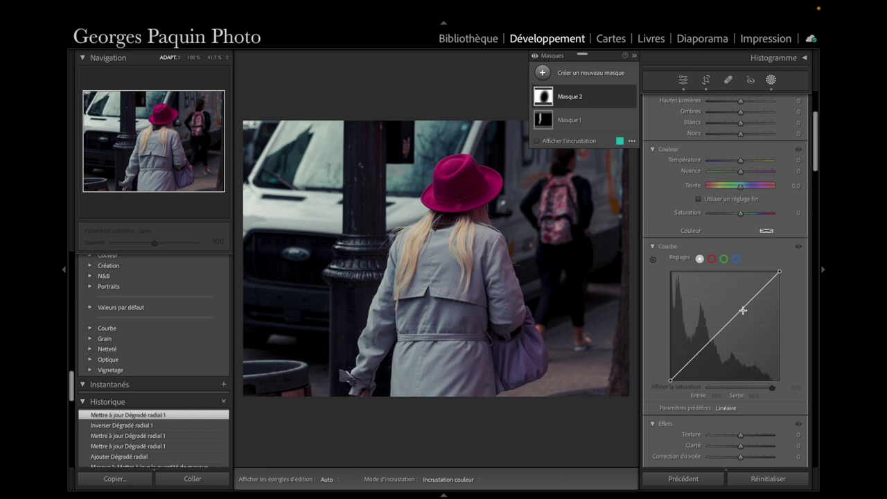
{"action": "left_click_drag", "start_coordinate": [740, 311], "coordinate": [738, 321]}
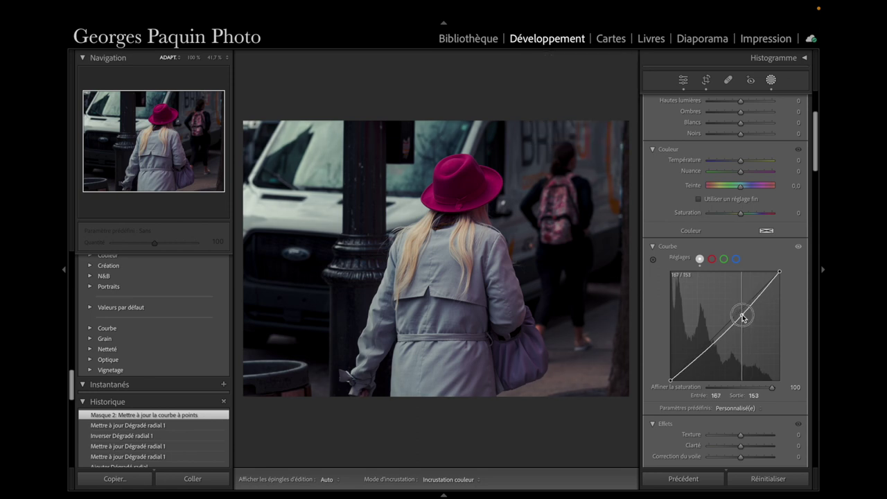
{"action": "scroll", "coordinate": [718, 330], "scroll_direction": "up", "scroll_amount": 3}
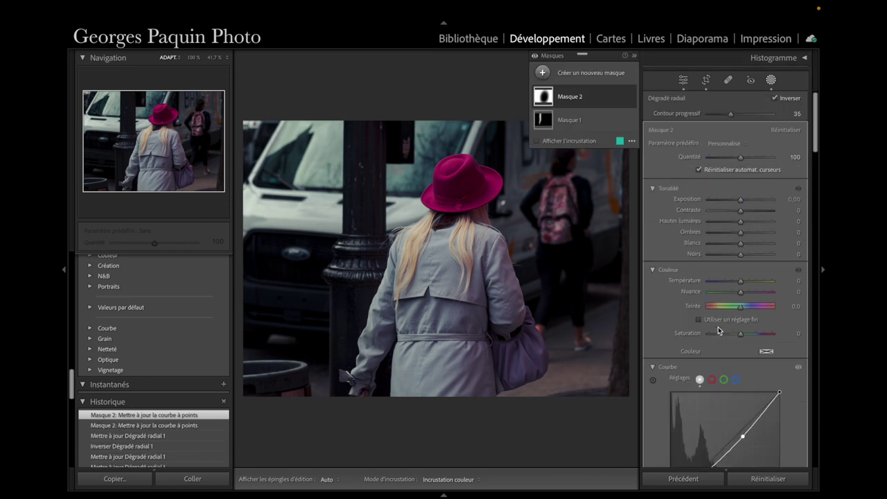
{"action": "left_click_drag", "start_coordinate": [740, 232], "coordinate": [746, 233]}
Step: Toggle the radial mask's effect off and on twice to compare before and after
{"action": "mouse_move", "coordinate": [582, 96]}
{"action": "left_click", "coordinate": [630, 98]}
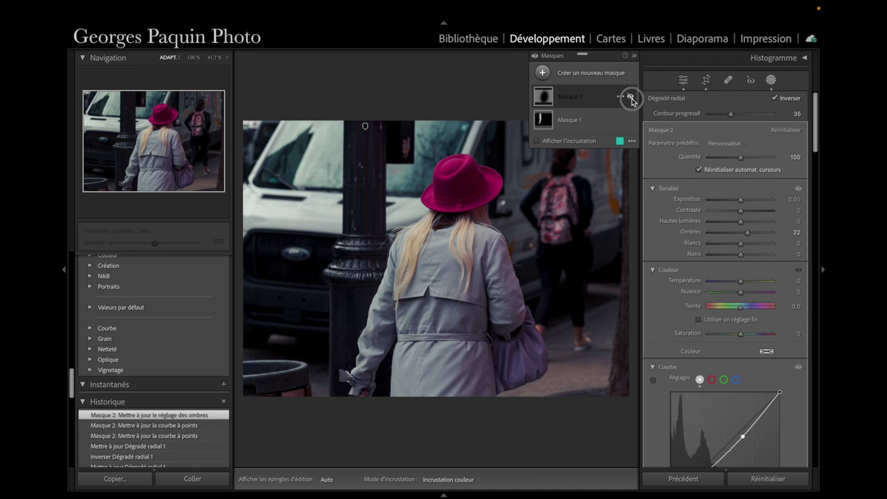
{"action": "left_click", "coordinate": [630, 98]}
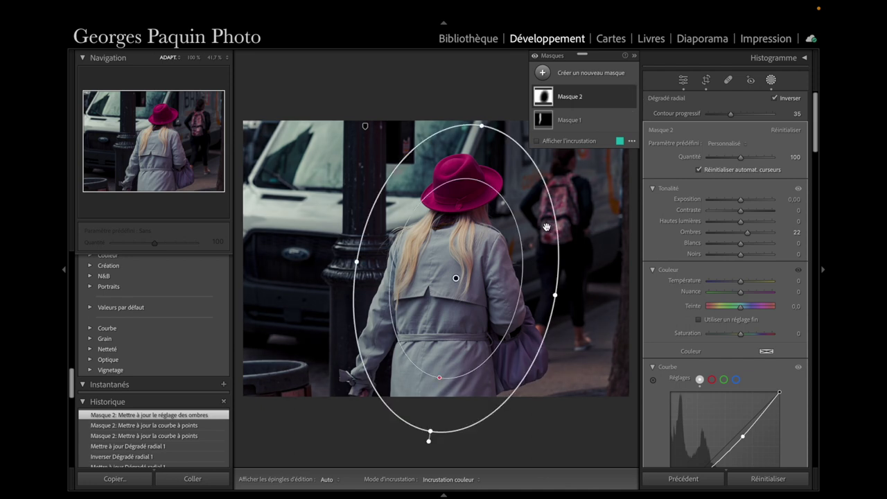
{"action": "left_click", "coordinate": [630, 97]}
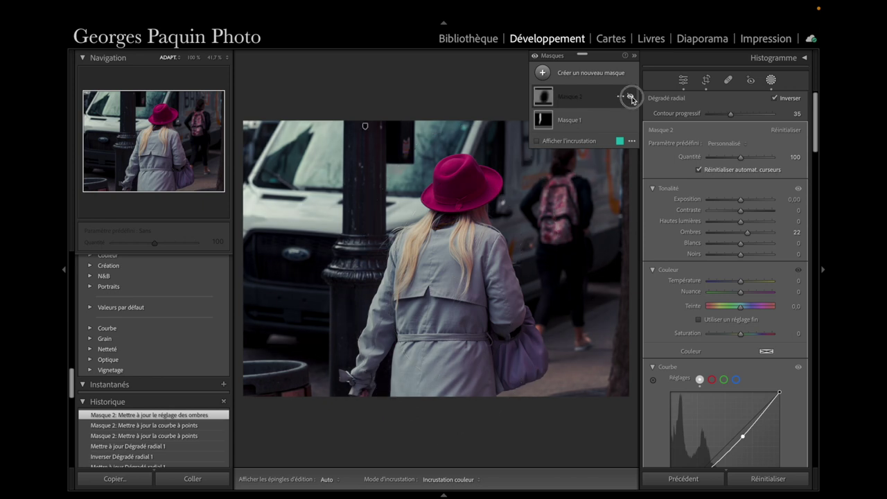
{"action": "left_click", "coordinate": [630, 97]}
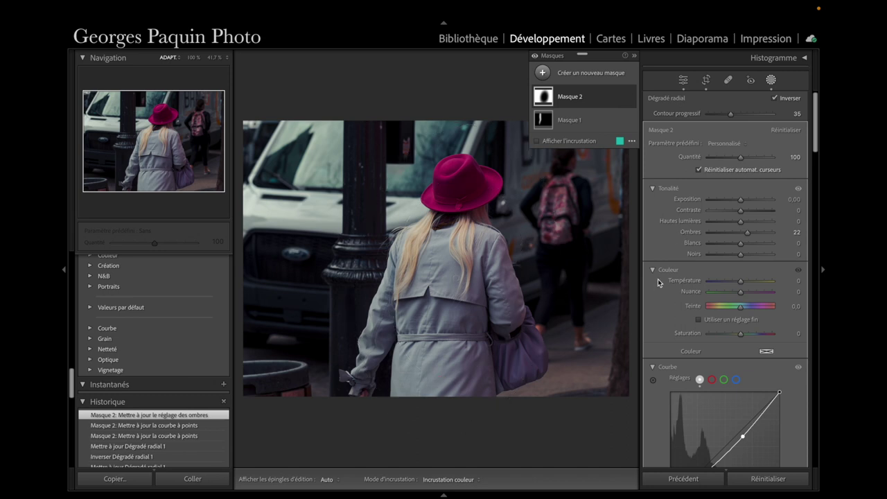
{"action": "scroll", "coordinate": [686, 273], "scroll_direction": "down", "scroll_amount": 3}
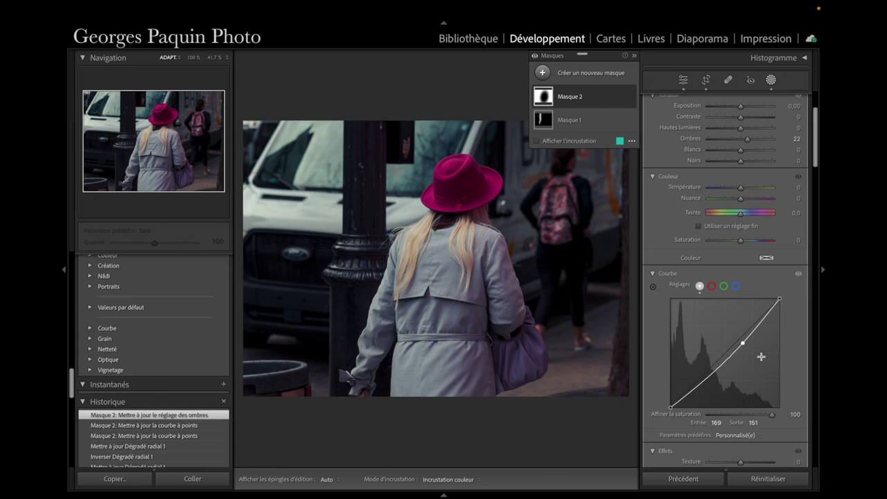
{"action": "scroll", "coordinate": [761, 356], "scroll_direction": "up", "scroll_amount": 2}
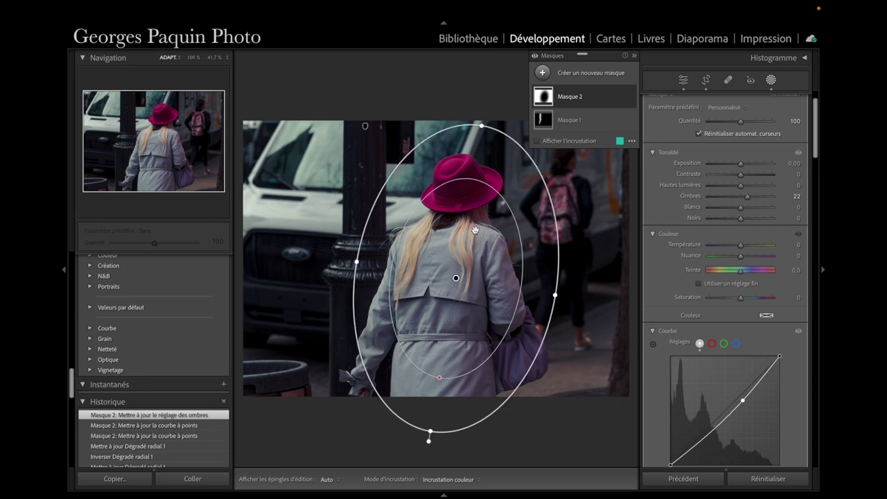
{"action": "left_click", "coordinate": [683, 80]}
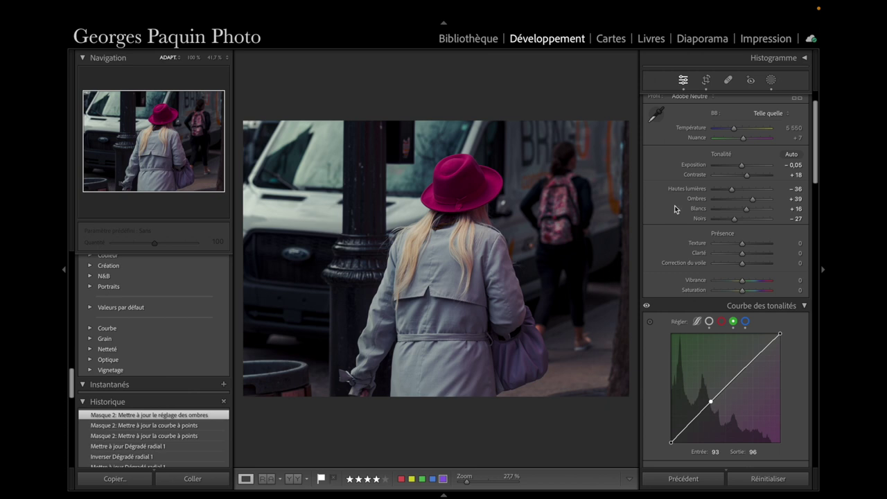
{"action": "left_click", "coordinate": [770, 80]}
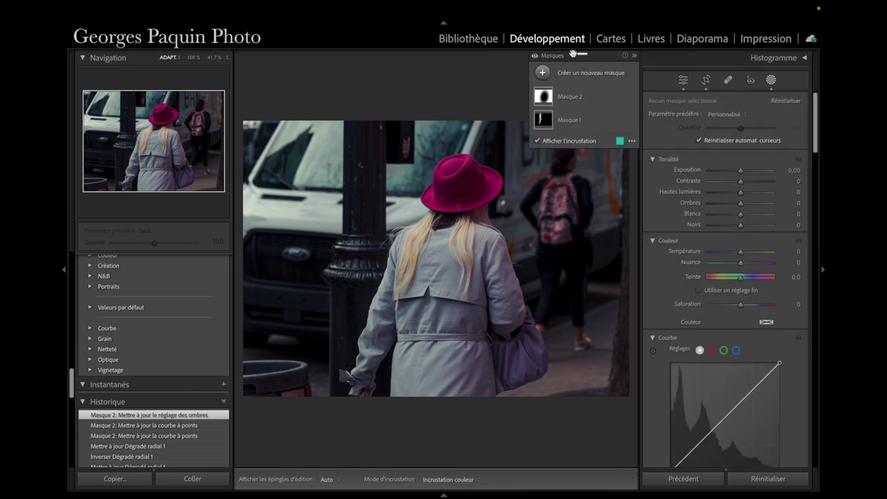
{"action": "left_click", "coordinate": [535, 59]}
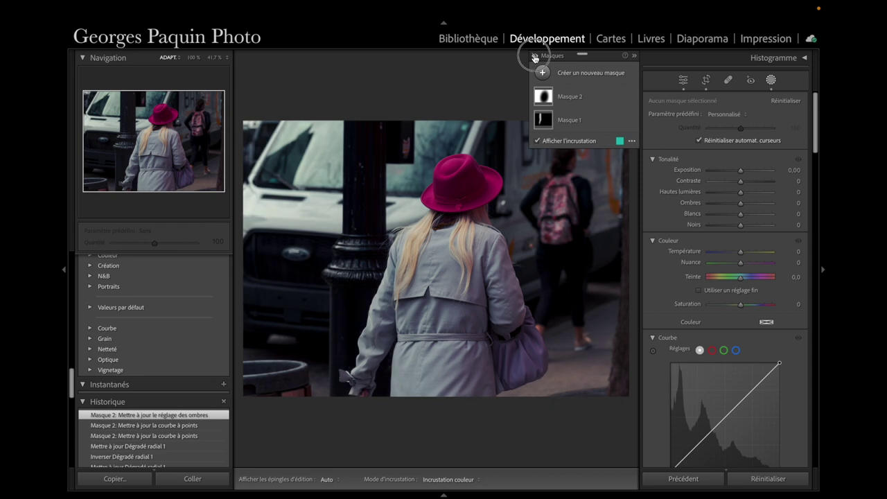